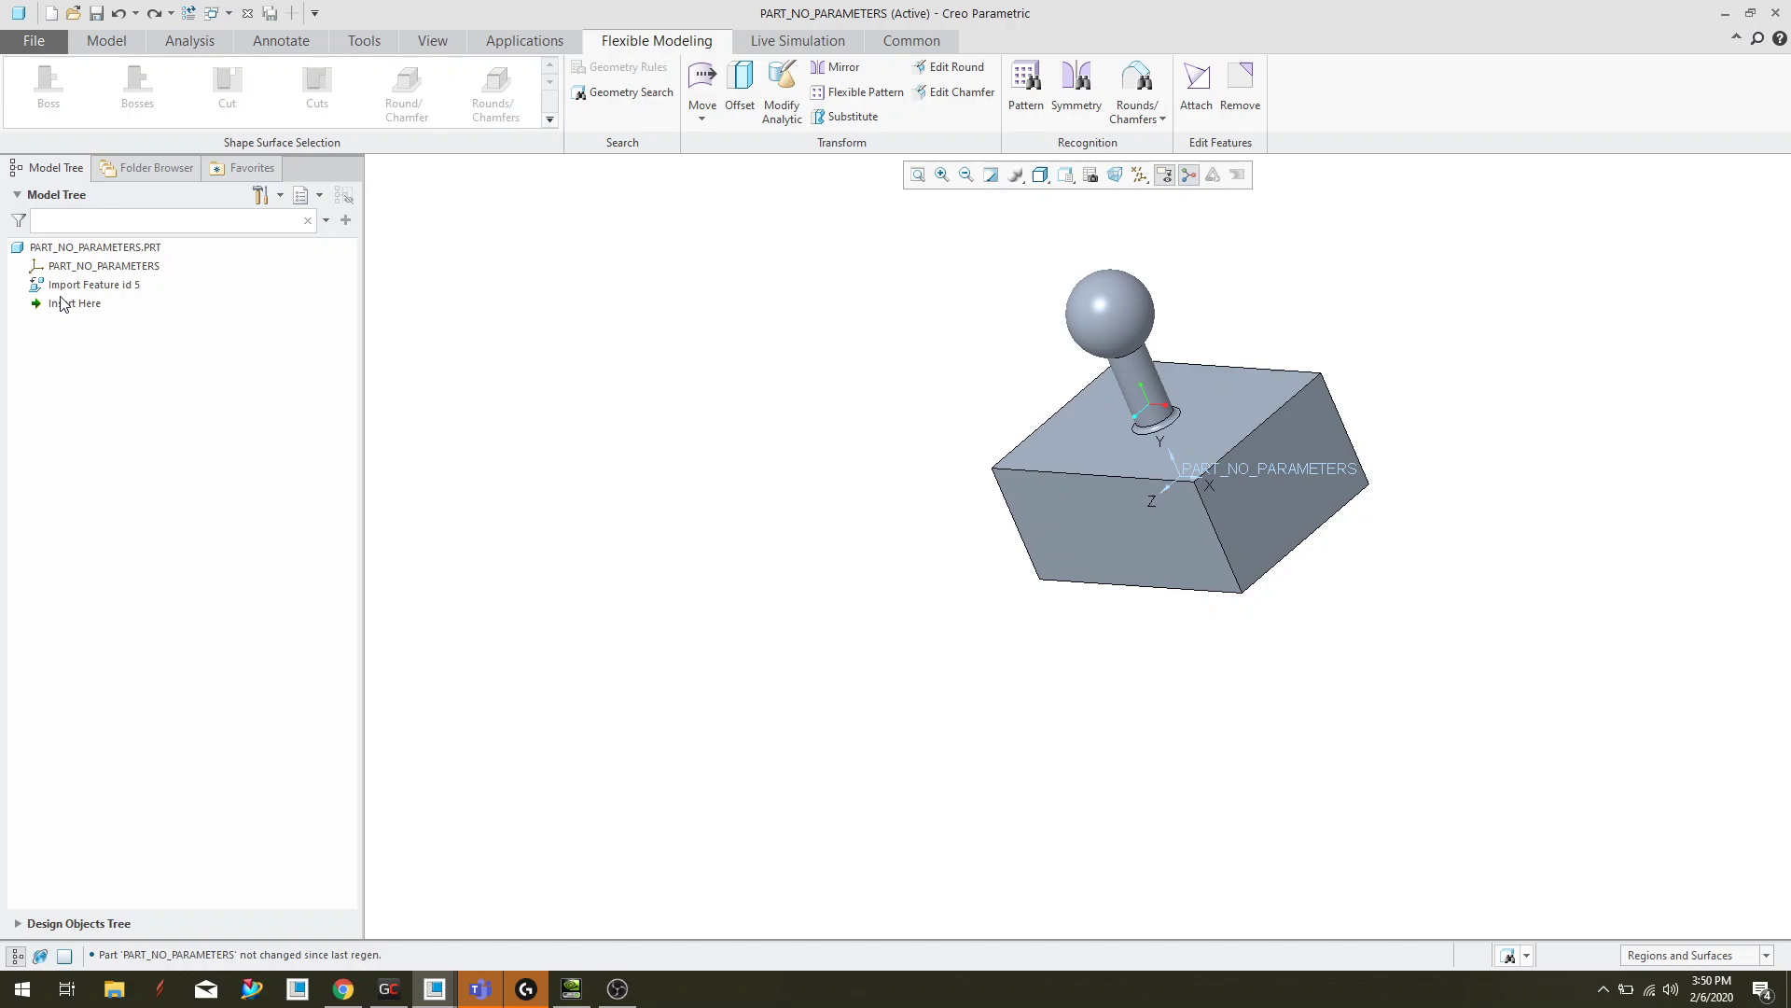
Step: Orbit the model to tilt the block's top face toward the view
mouse_move(1139, 514)
middle_down()
mouse_move(1173, 472)
mouse_move(1092, 438)
middle_up()
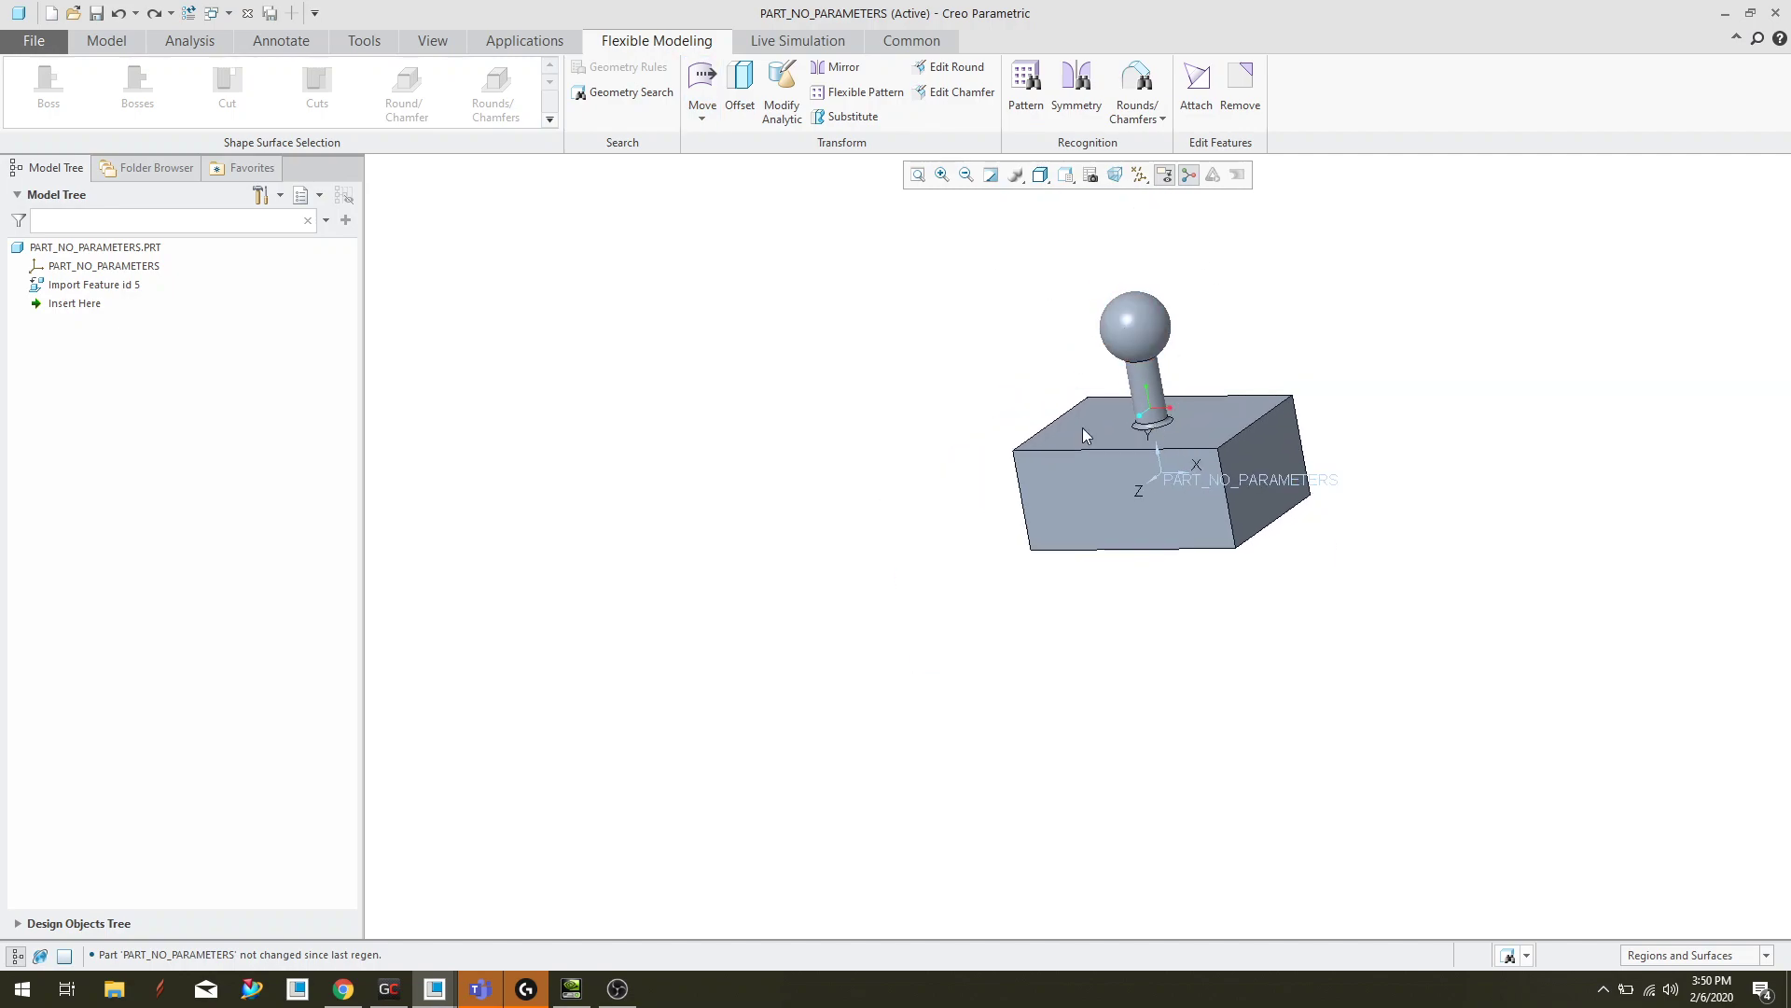
middle_drag(1284, 619, 1271, 532)
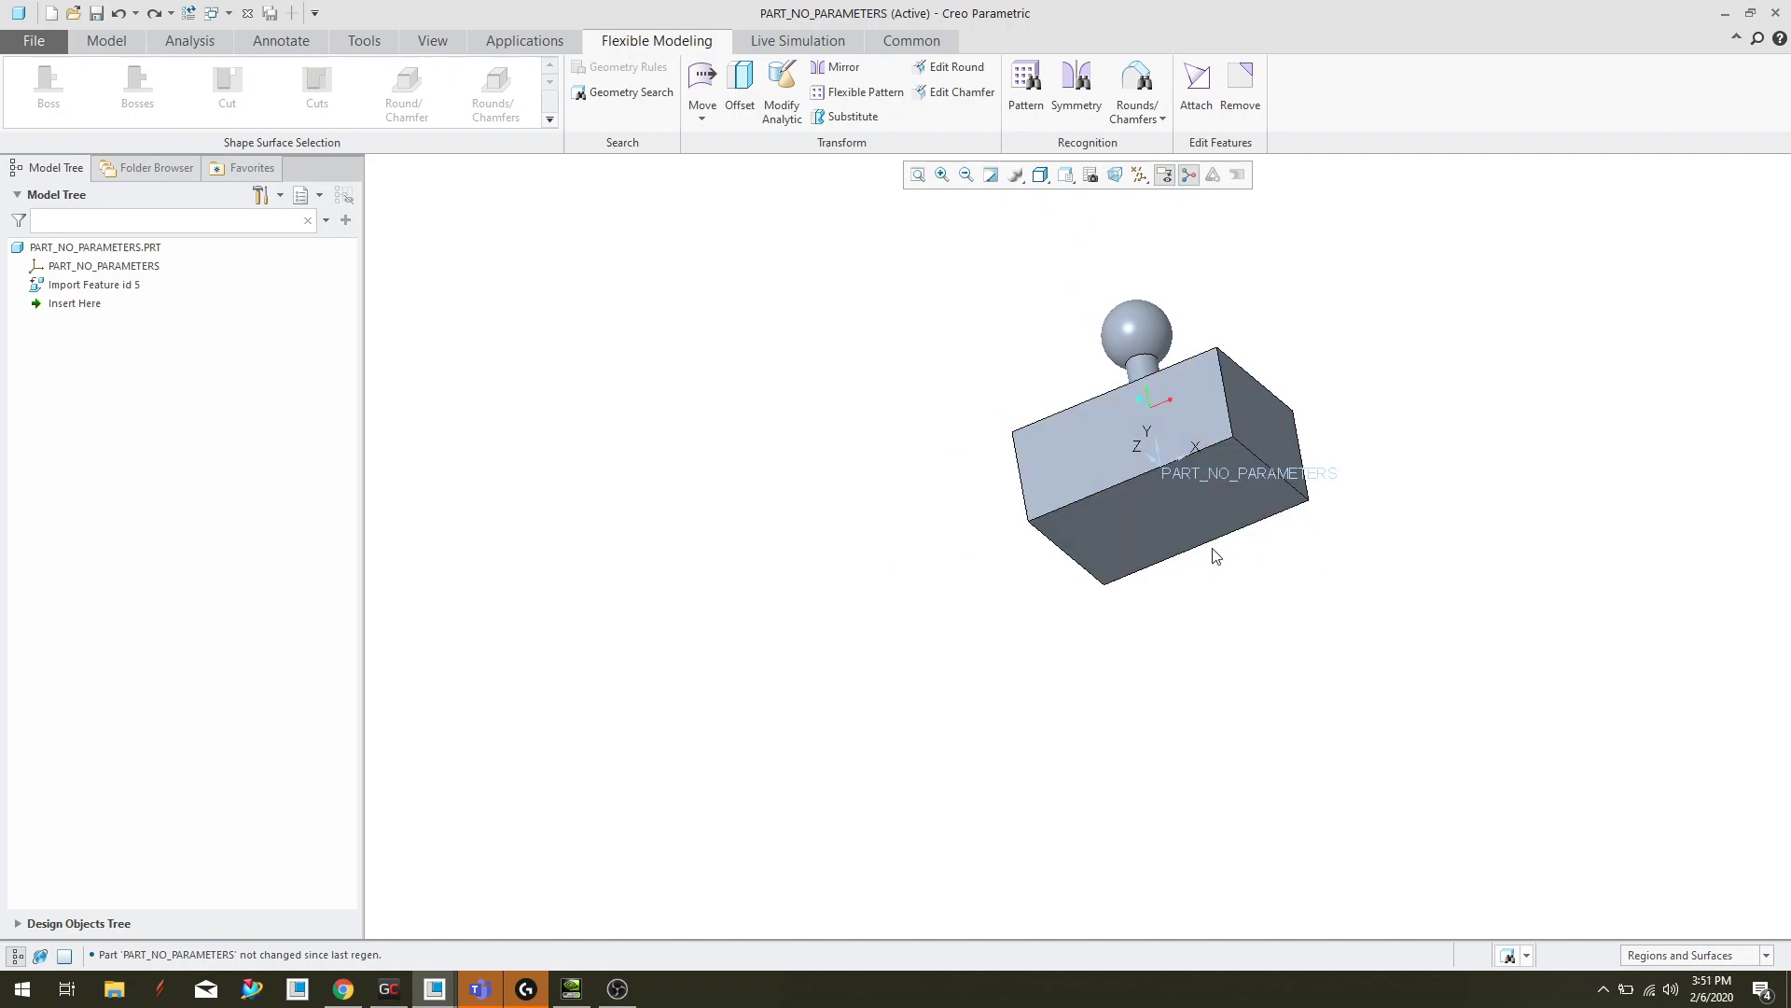
mouse_move(1009, 522)
middle_down()
mouse_move(1016, 612)
mouse_move(995, 595)
middle_up()
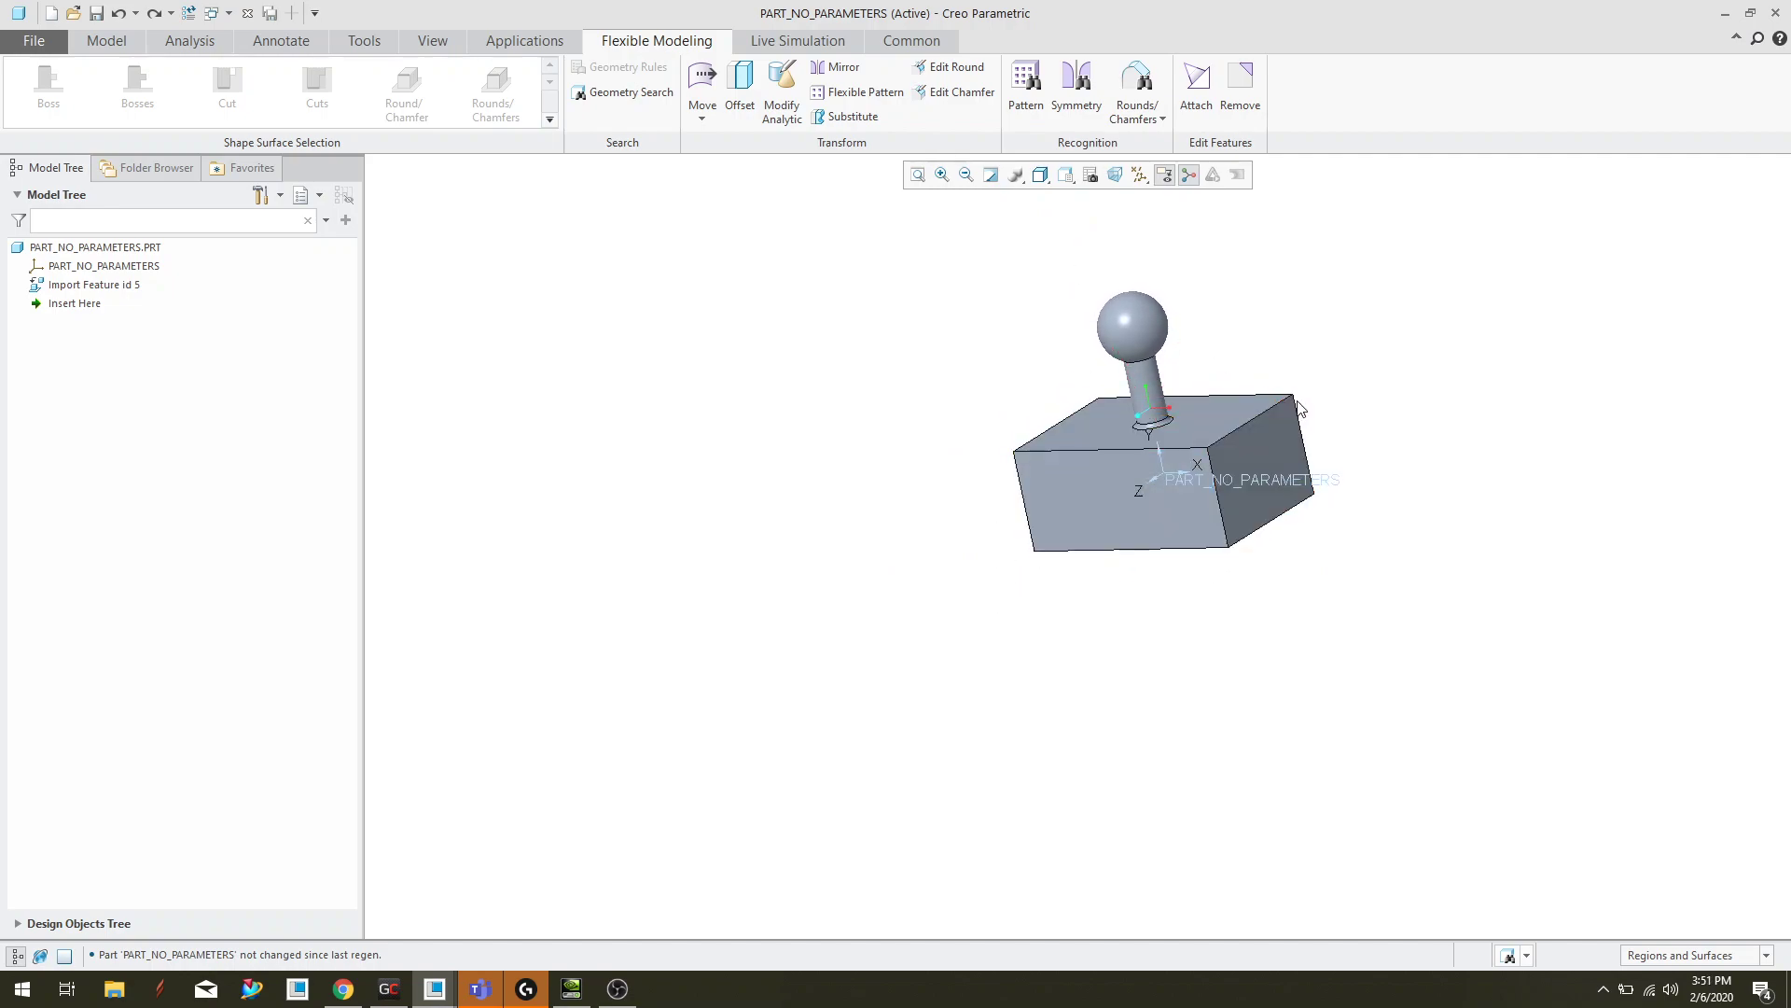
scroll(1227, 503, down, 2)
scroll(1228, 496, up, 3)
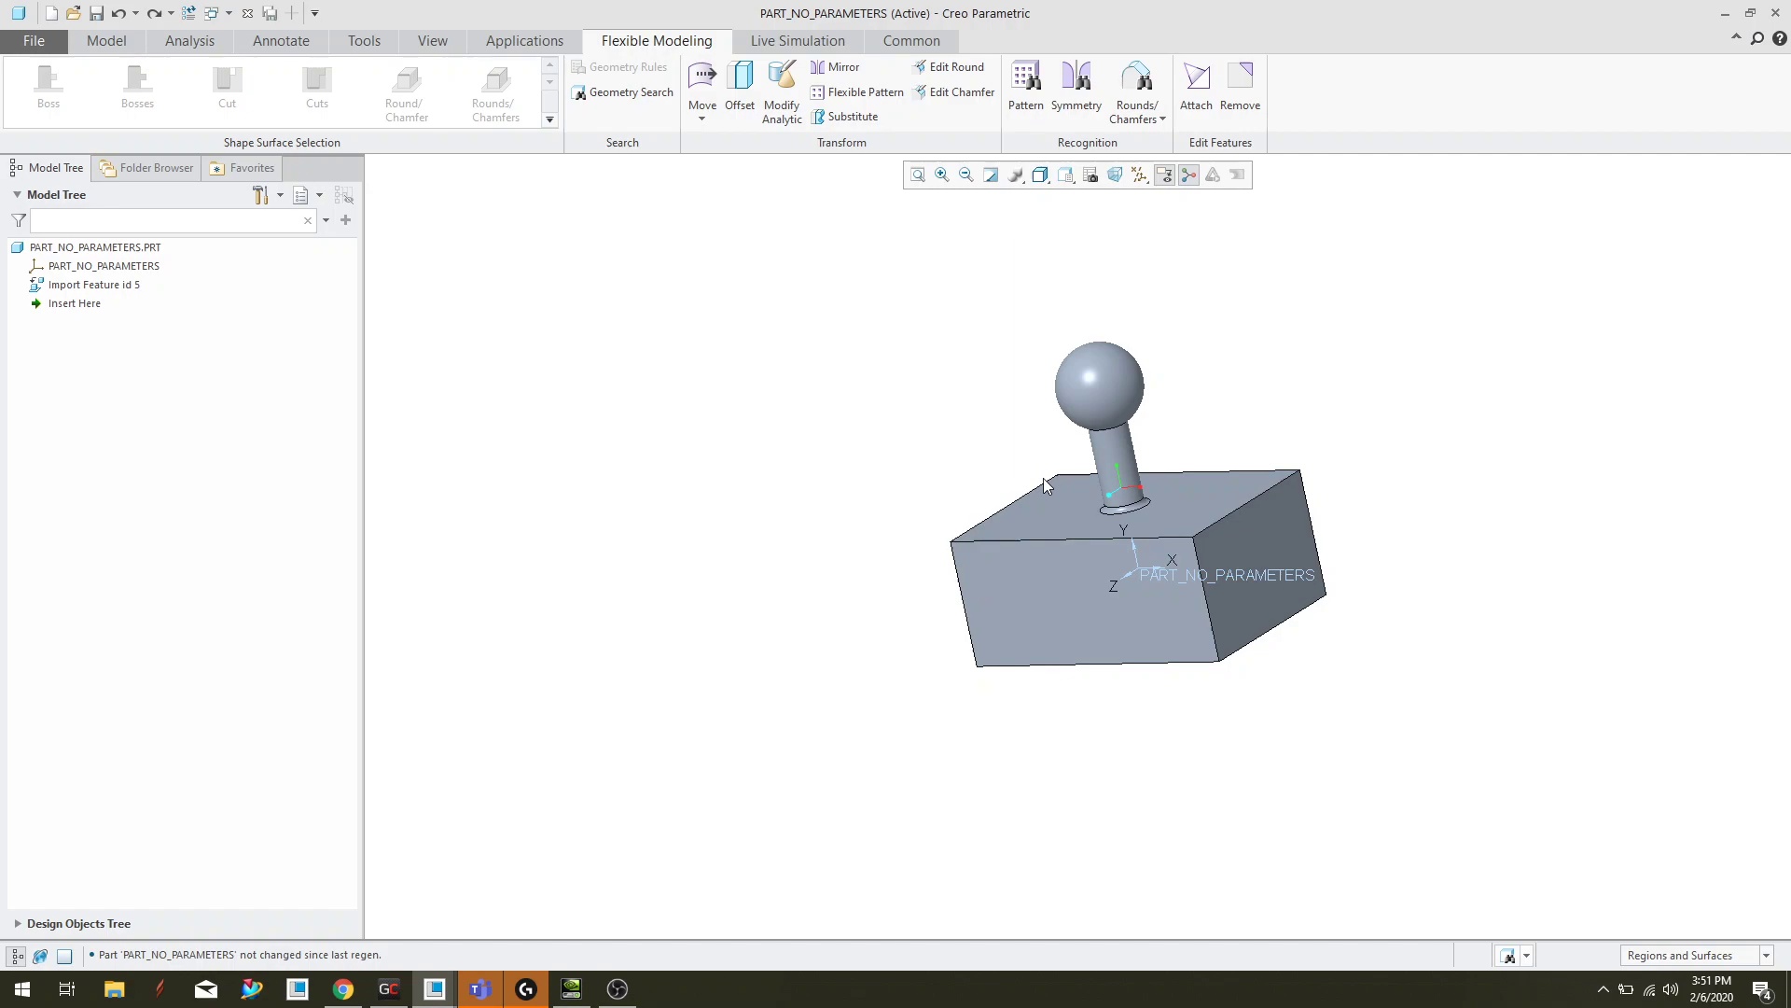
Step: Select the block's flat top face and zoom and pan to inspect it
click(1052, 506)
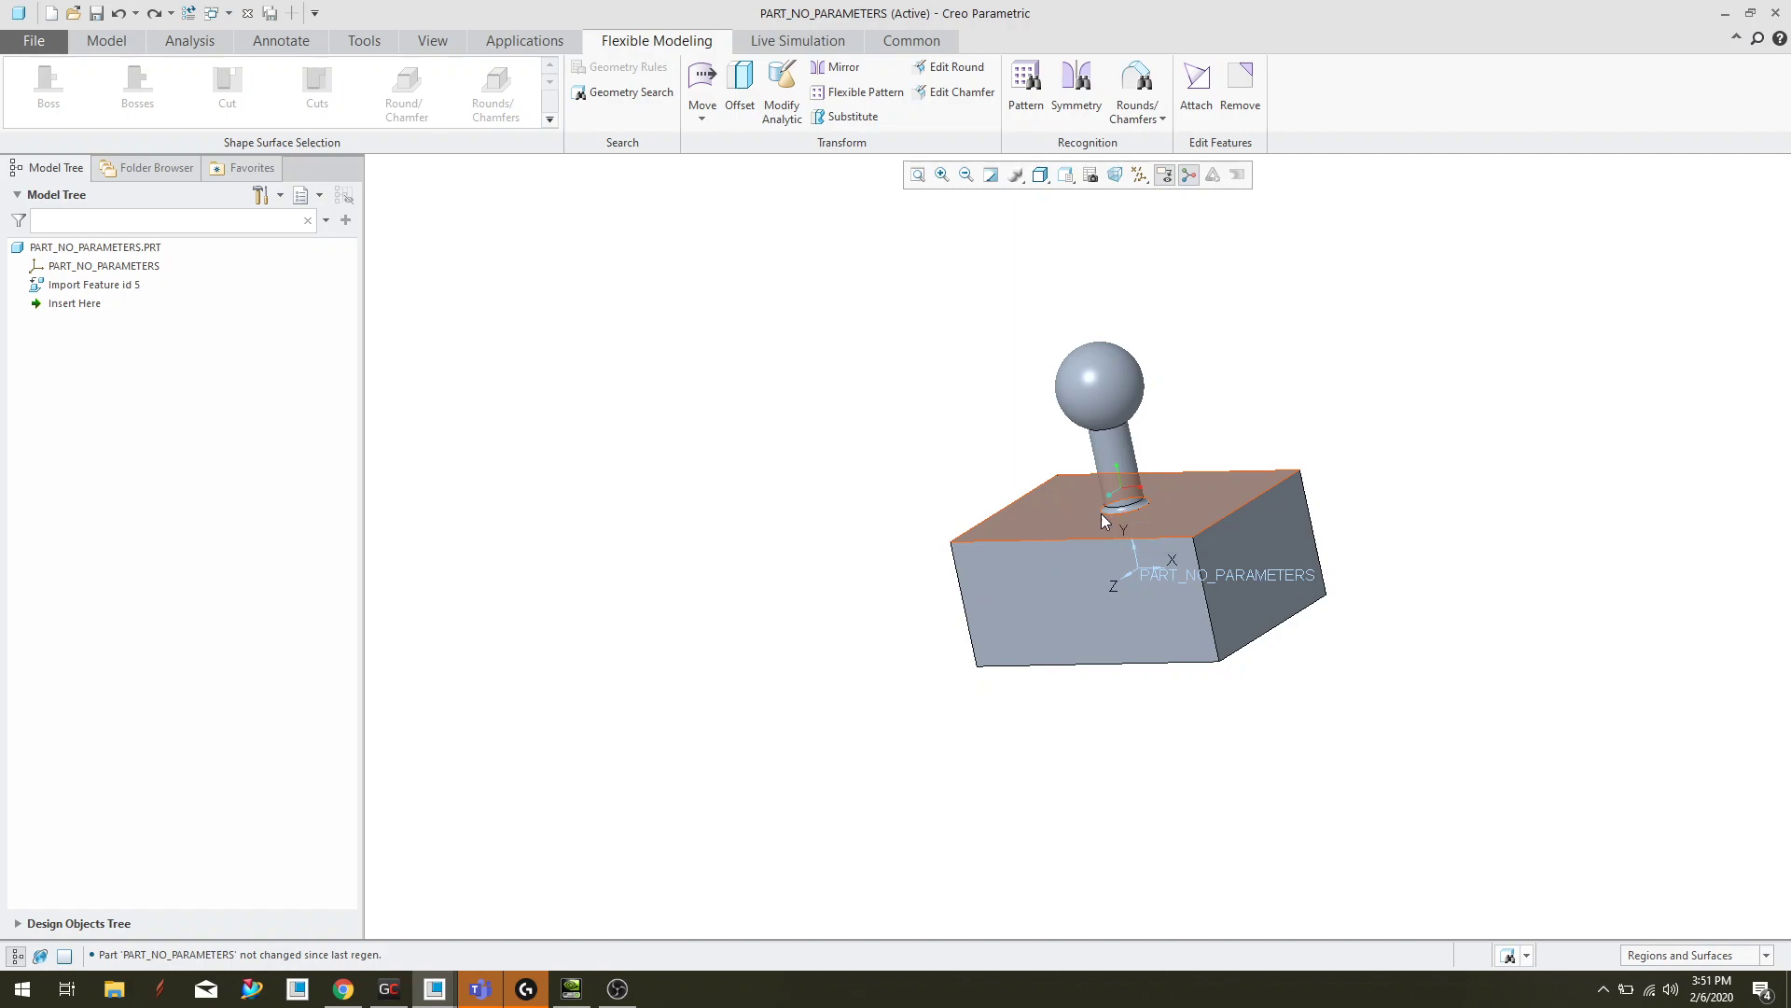
scroll(1111, 515, down, 3)
scroll(1118, 518, up, 5)
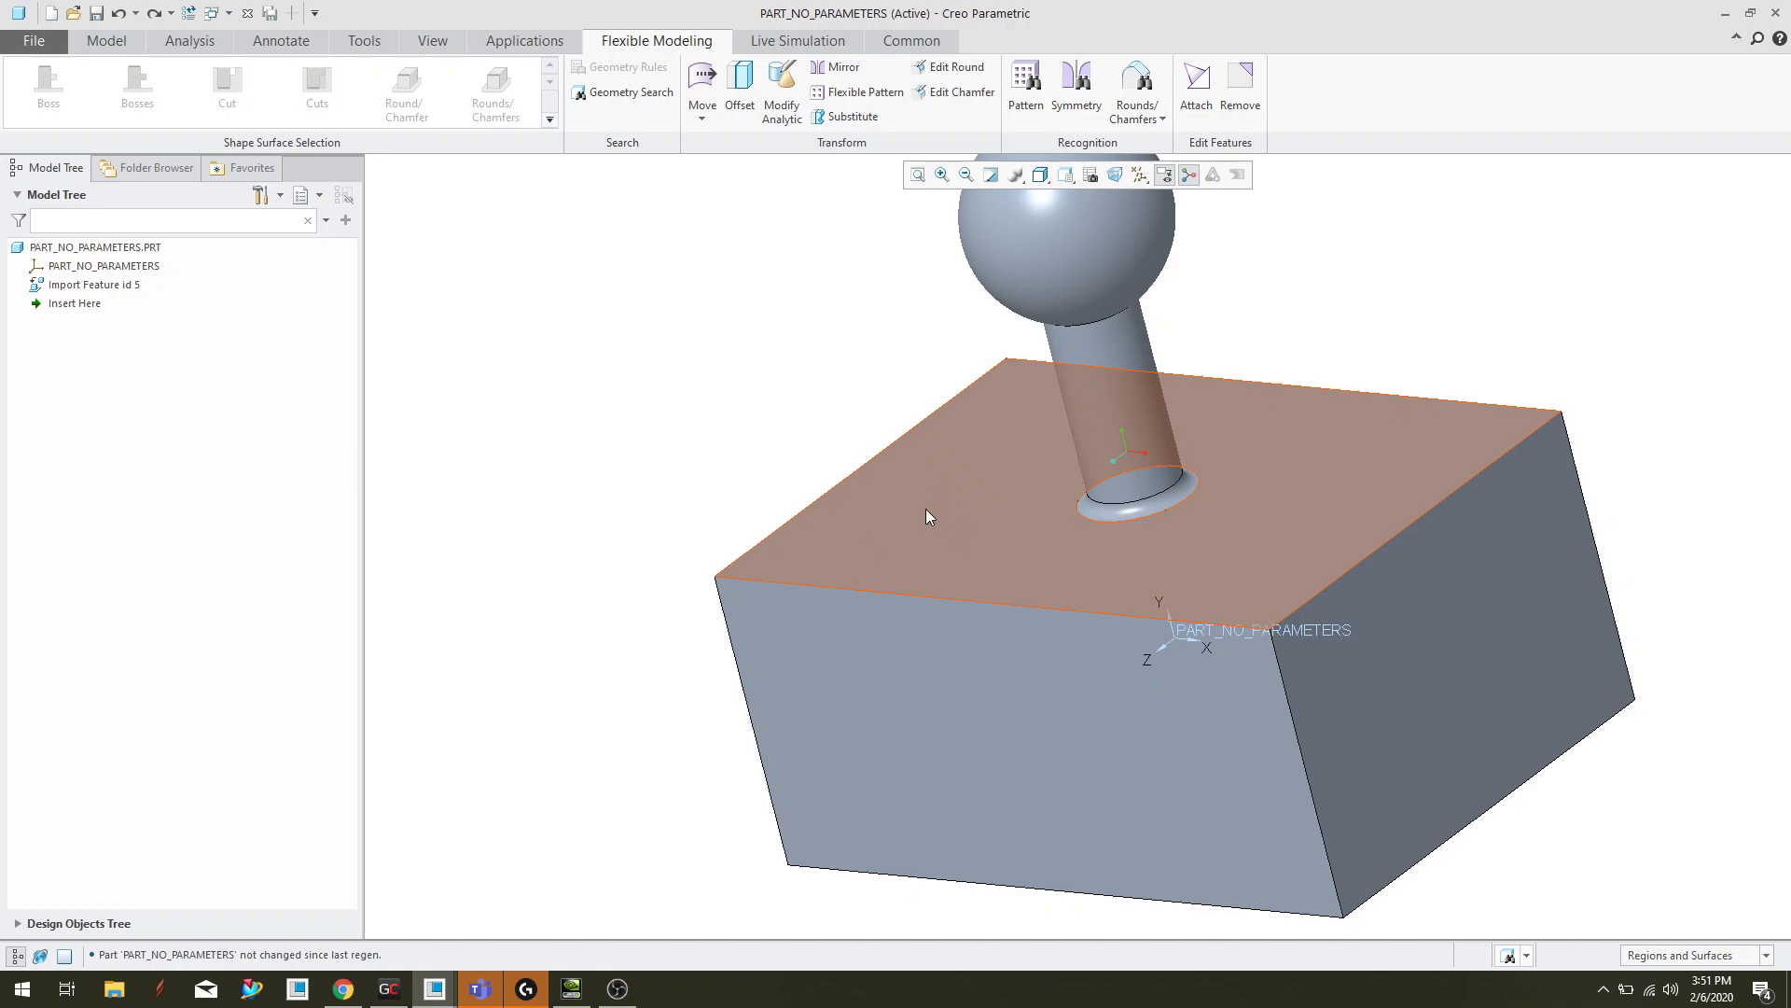
scroll(736, 415, up, 2)
scroll(737, 419, down, 5)
shift+middle_drag(707, 416, 871, 442)
Step: On the Model tab, create datum plane DTM1 offset 7.00 from the block's front face
click(93, 43)
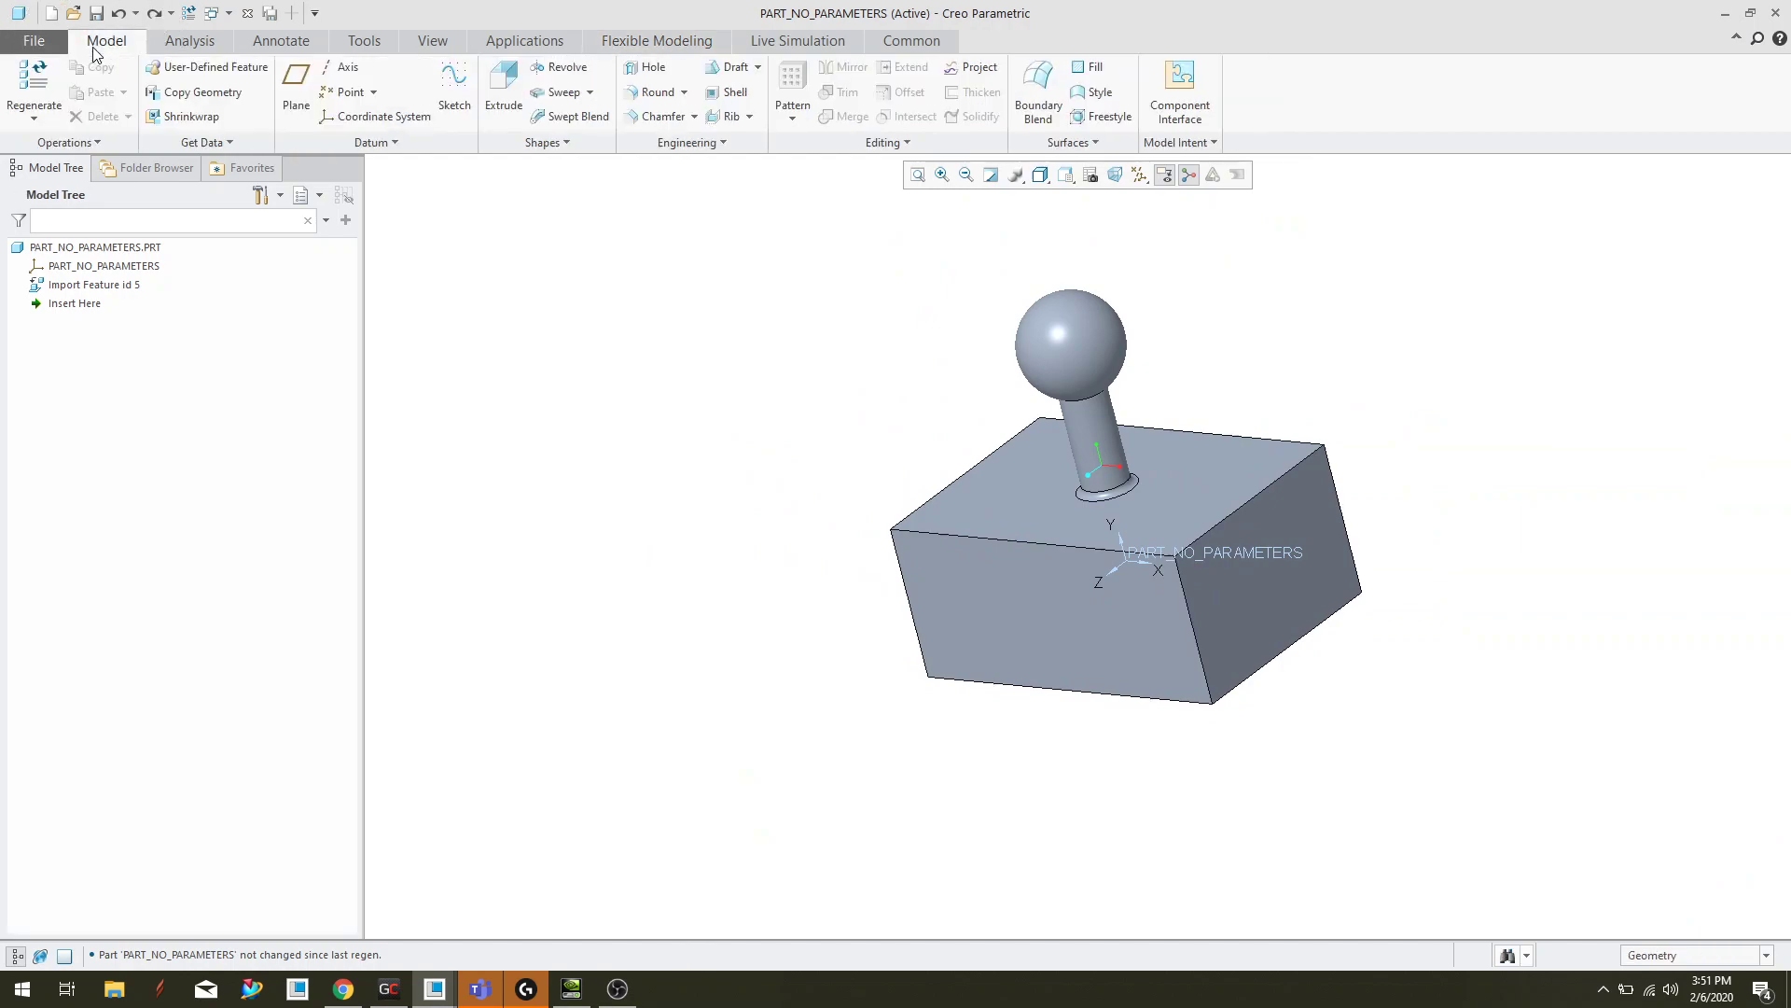
click(296, 86)
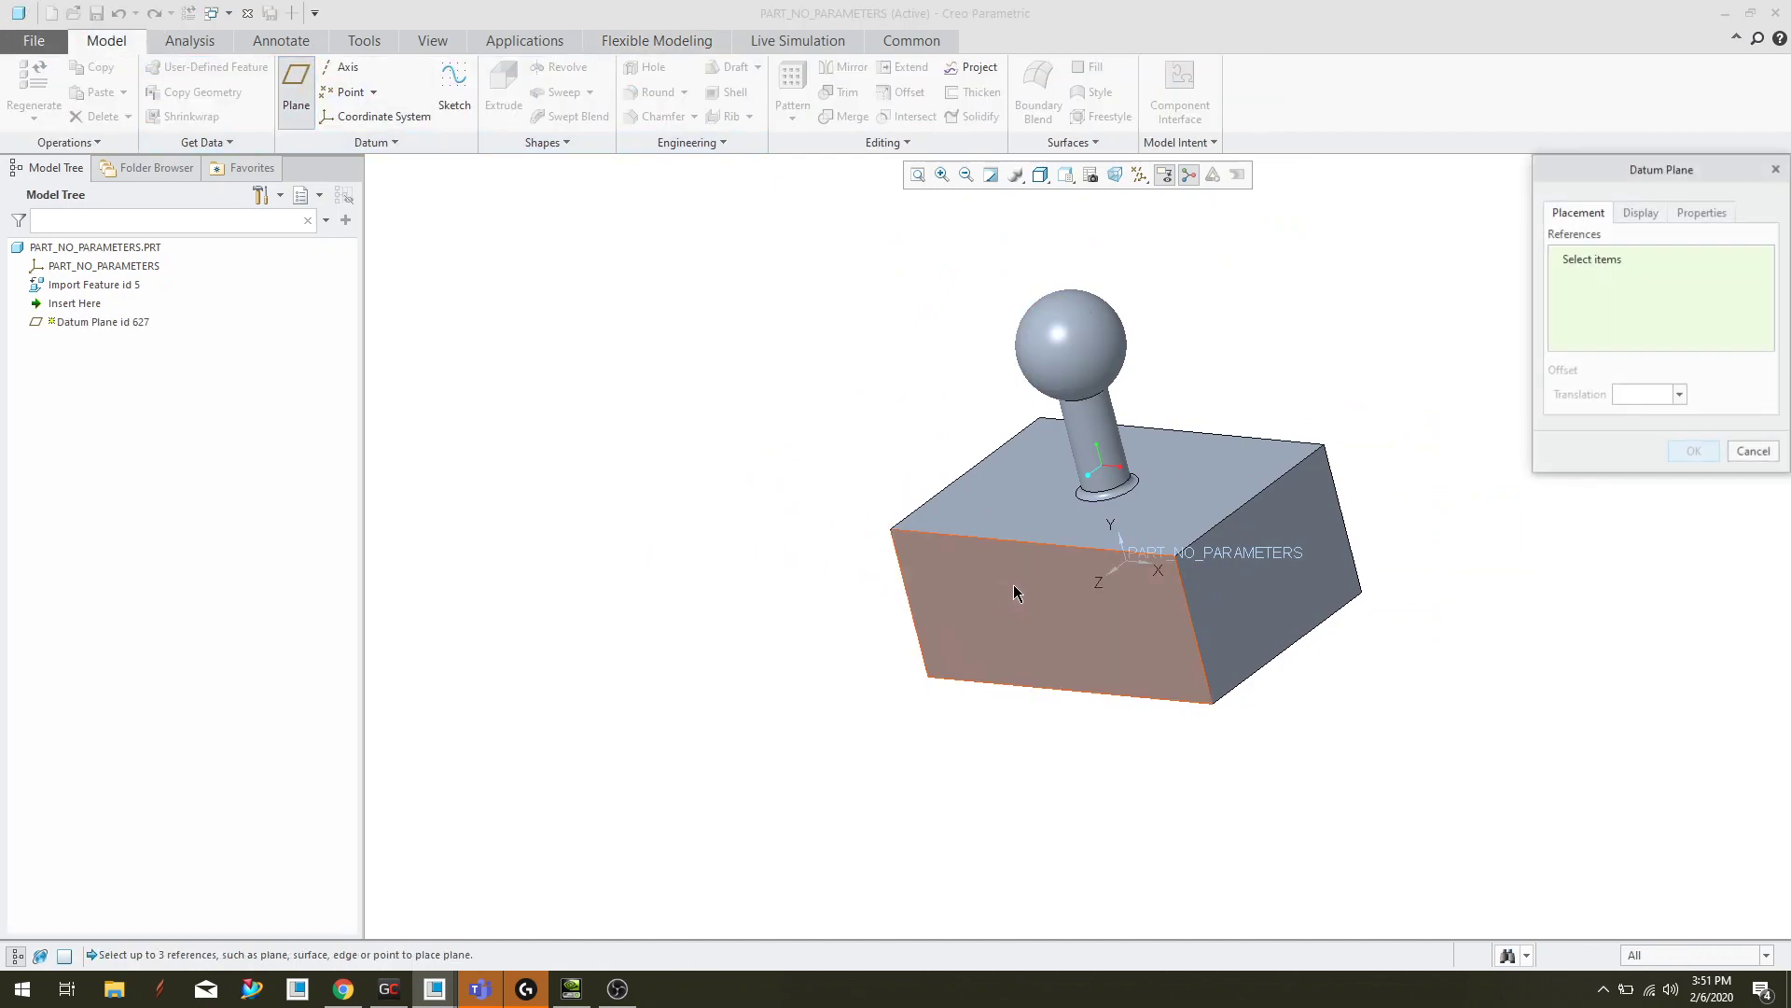
click(978, 628)
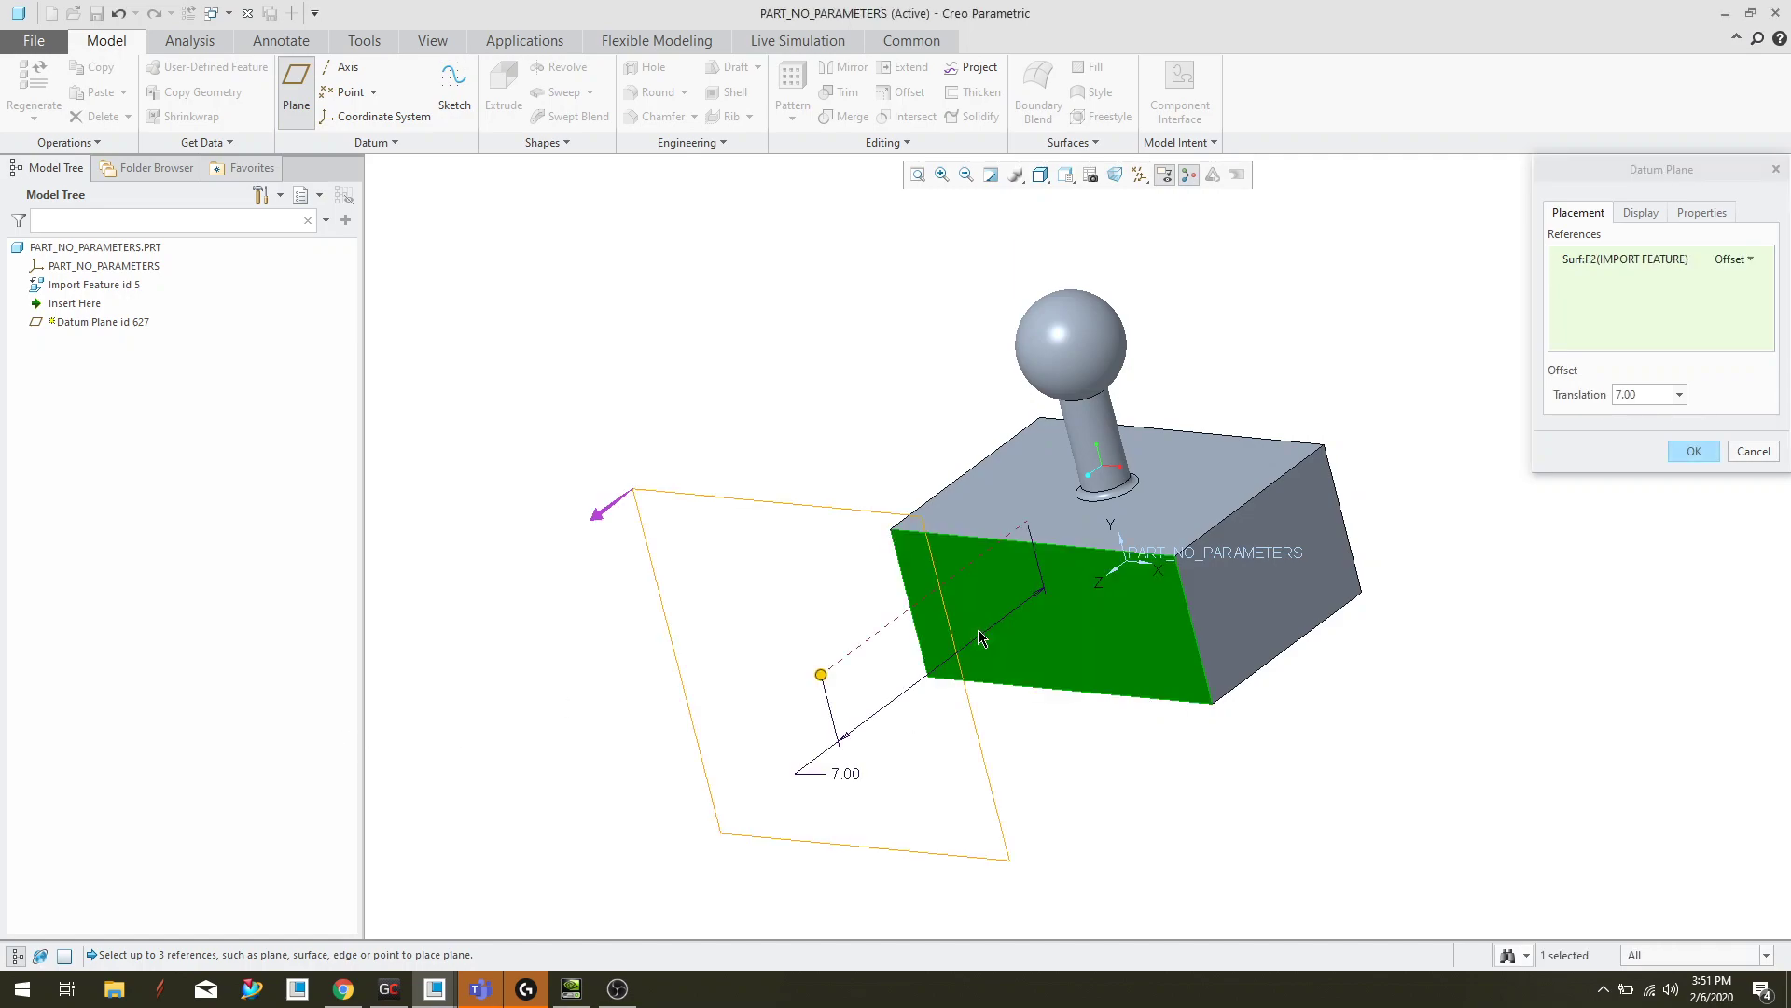
click(823, 775)
click(837, 778)
click(1693, 450)
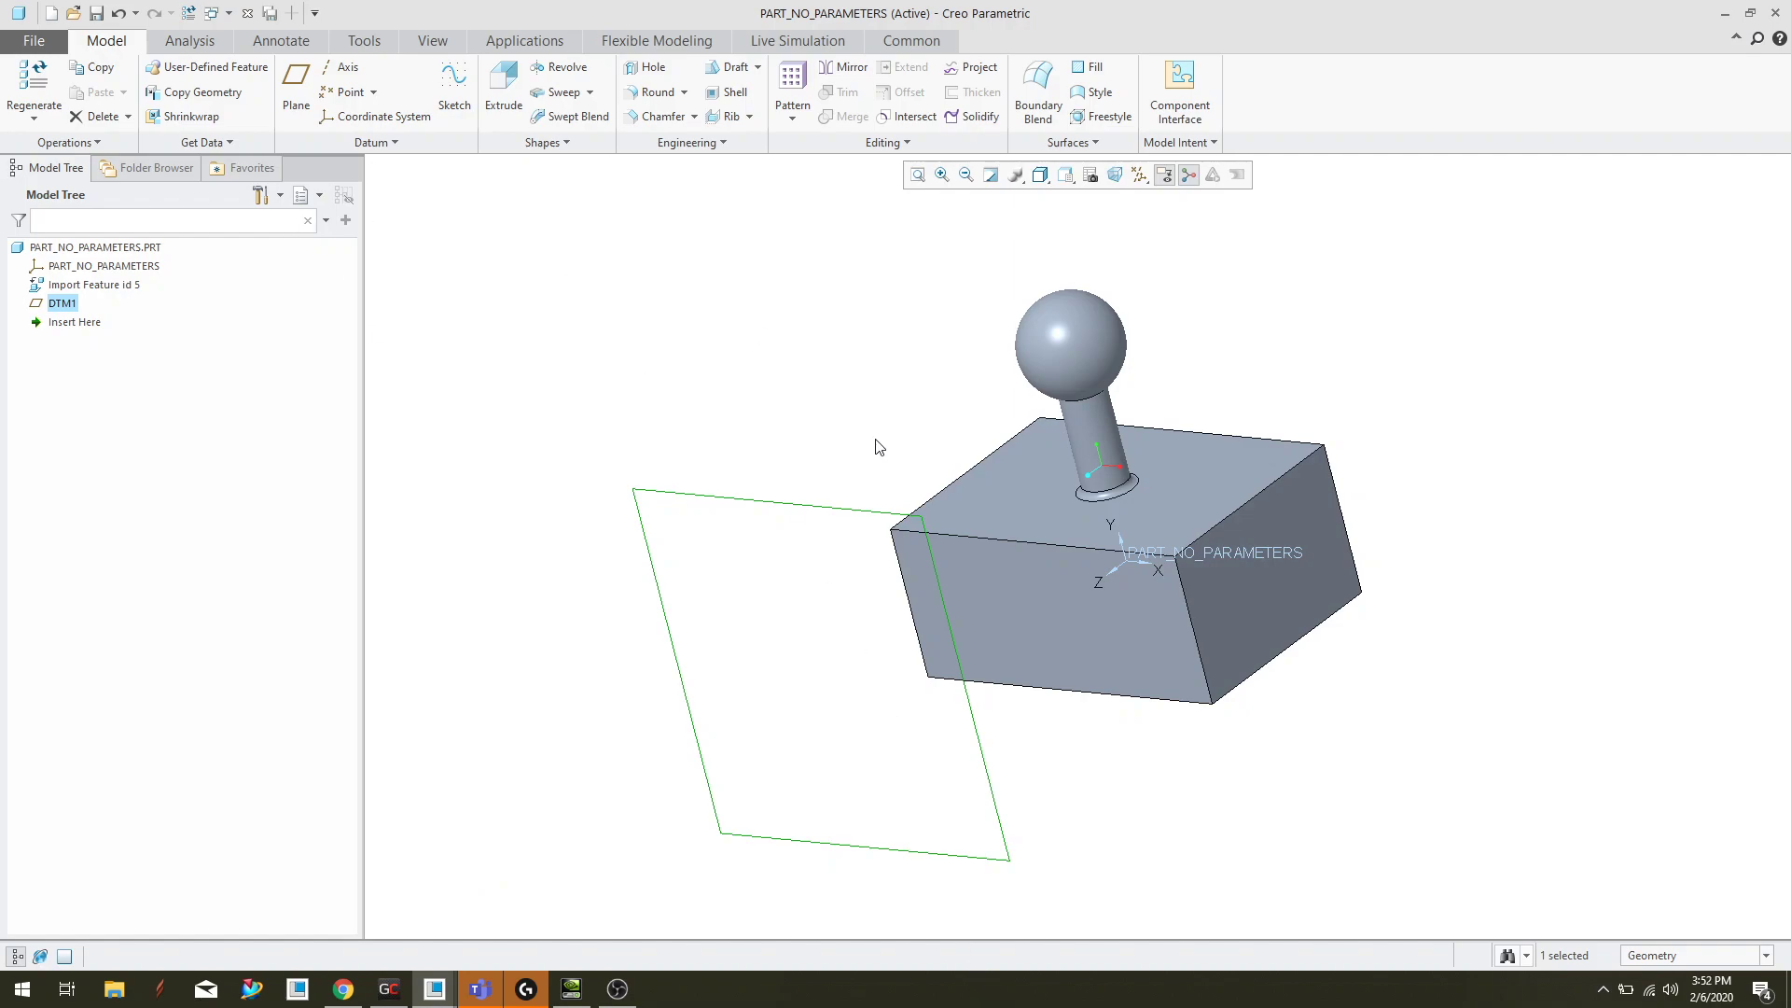
Step: Start Extrude on DTM1 and sketch a 10.03 by 2.26 rectangle across the block's lower part
click(454, 89)
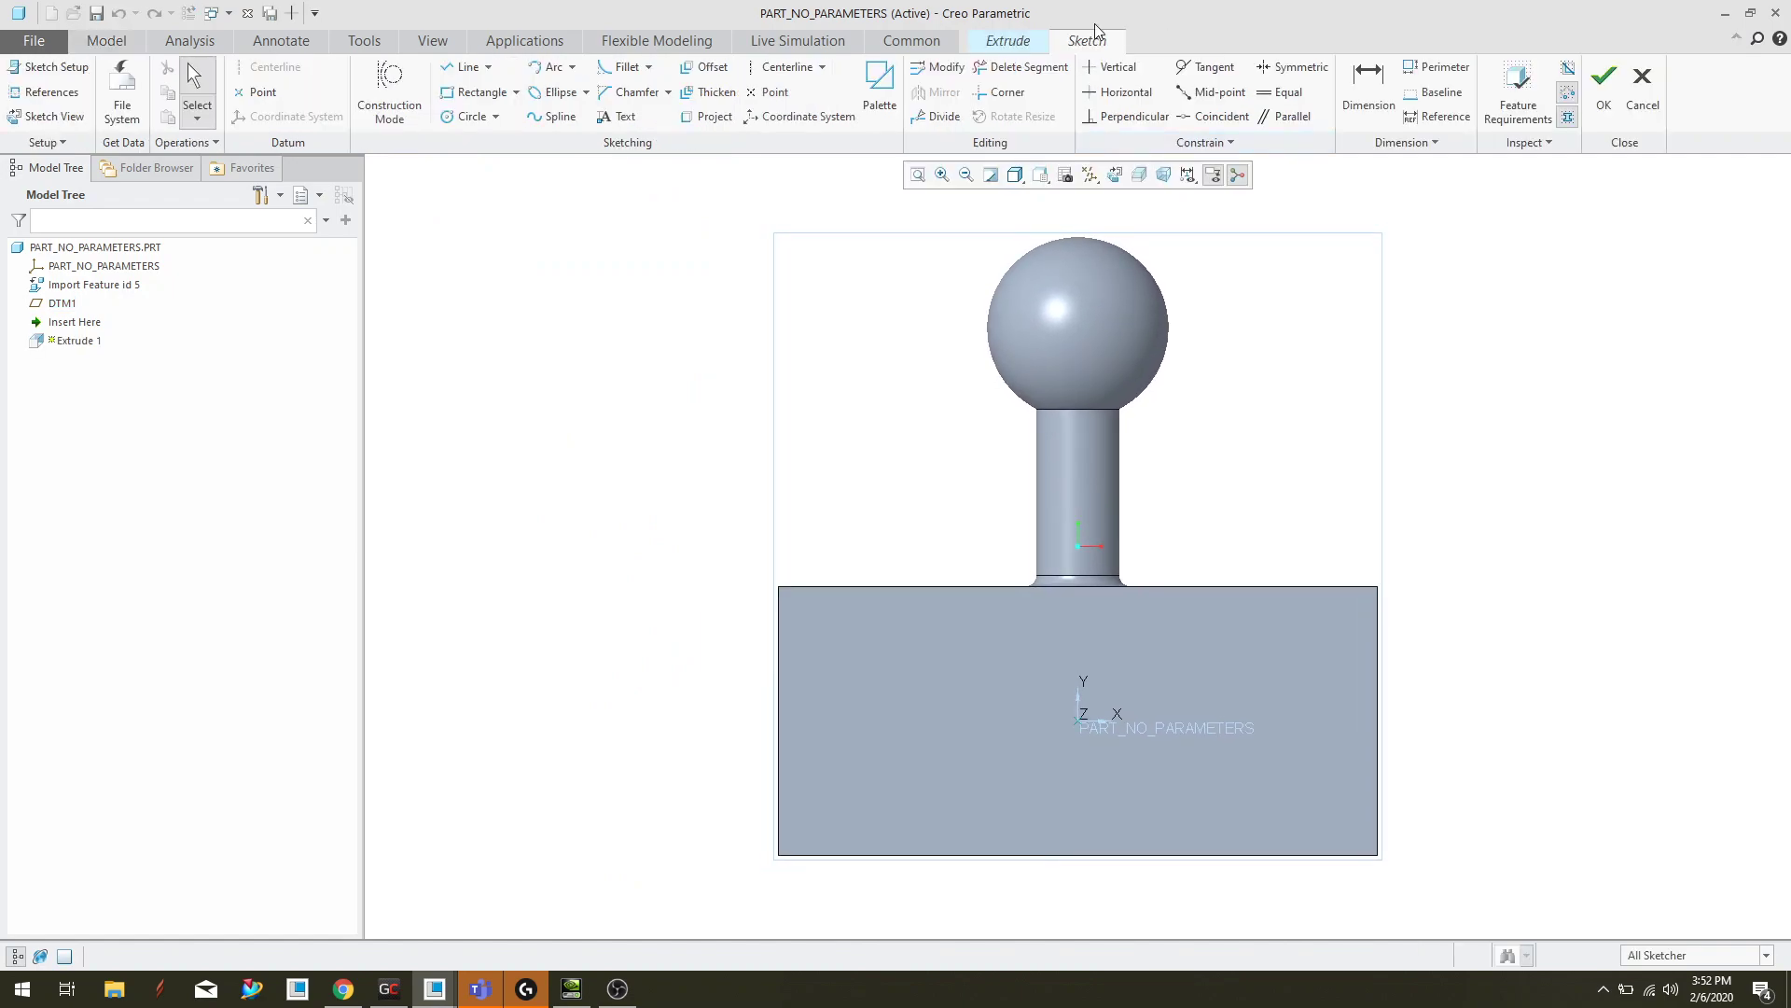
click(476, 91)
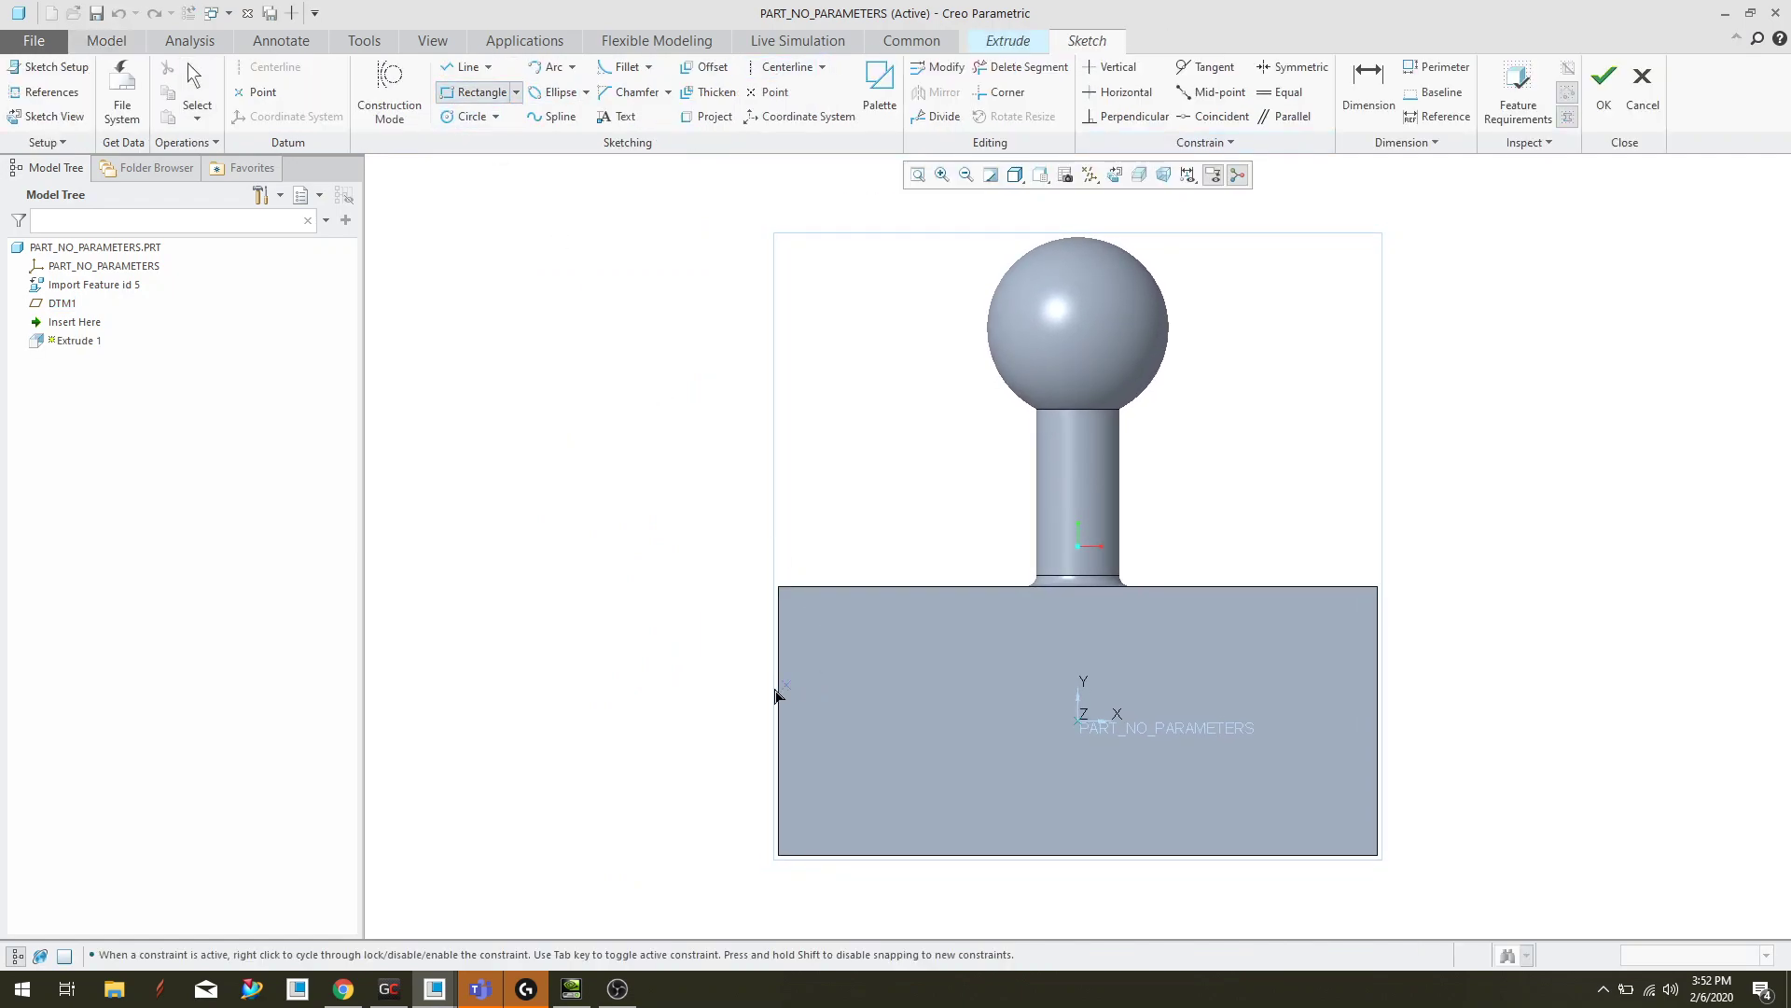
click(661, 690)
click(1475, 872)
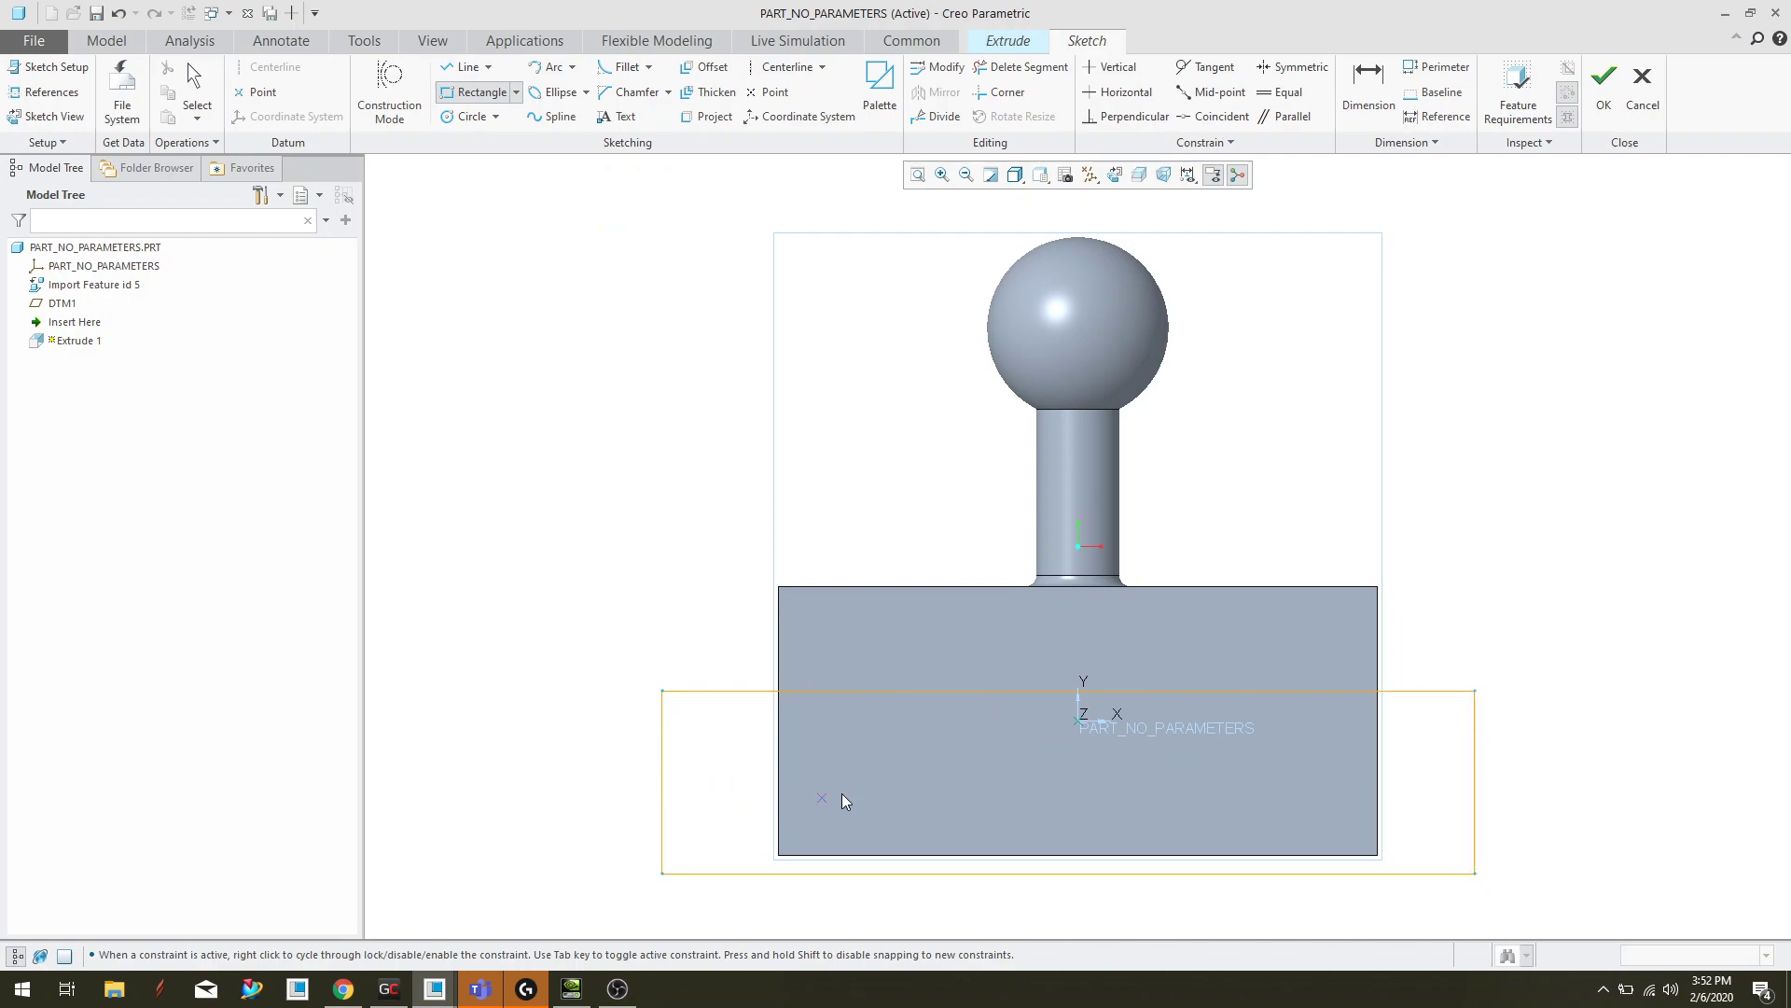
middle_click(841, 803)
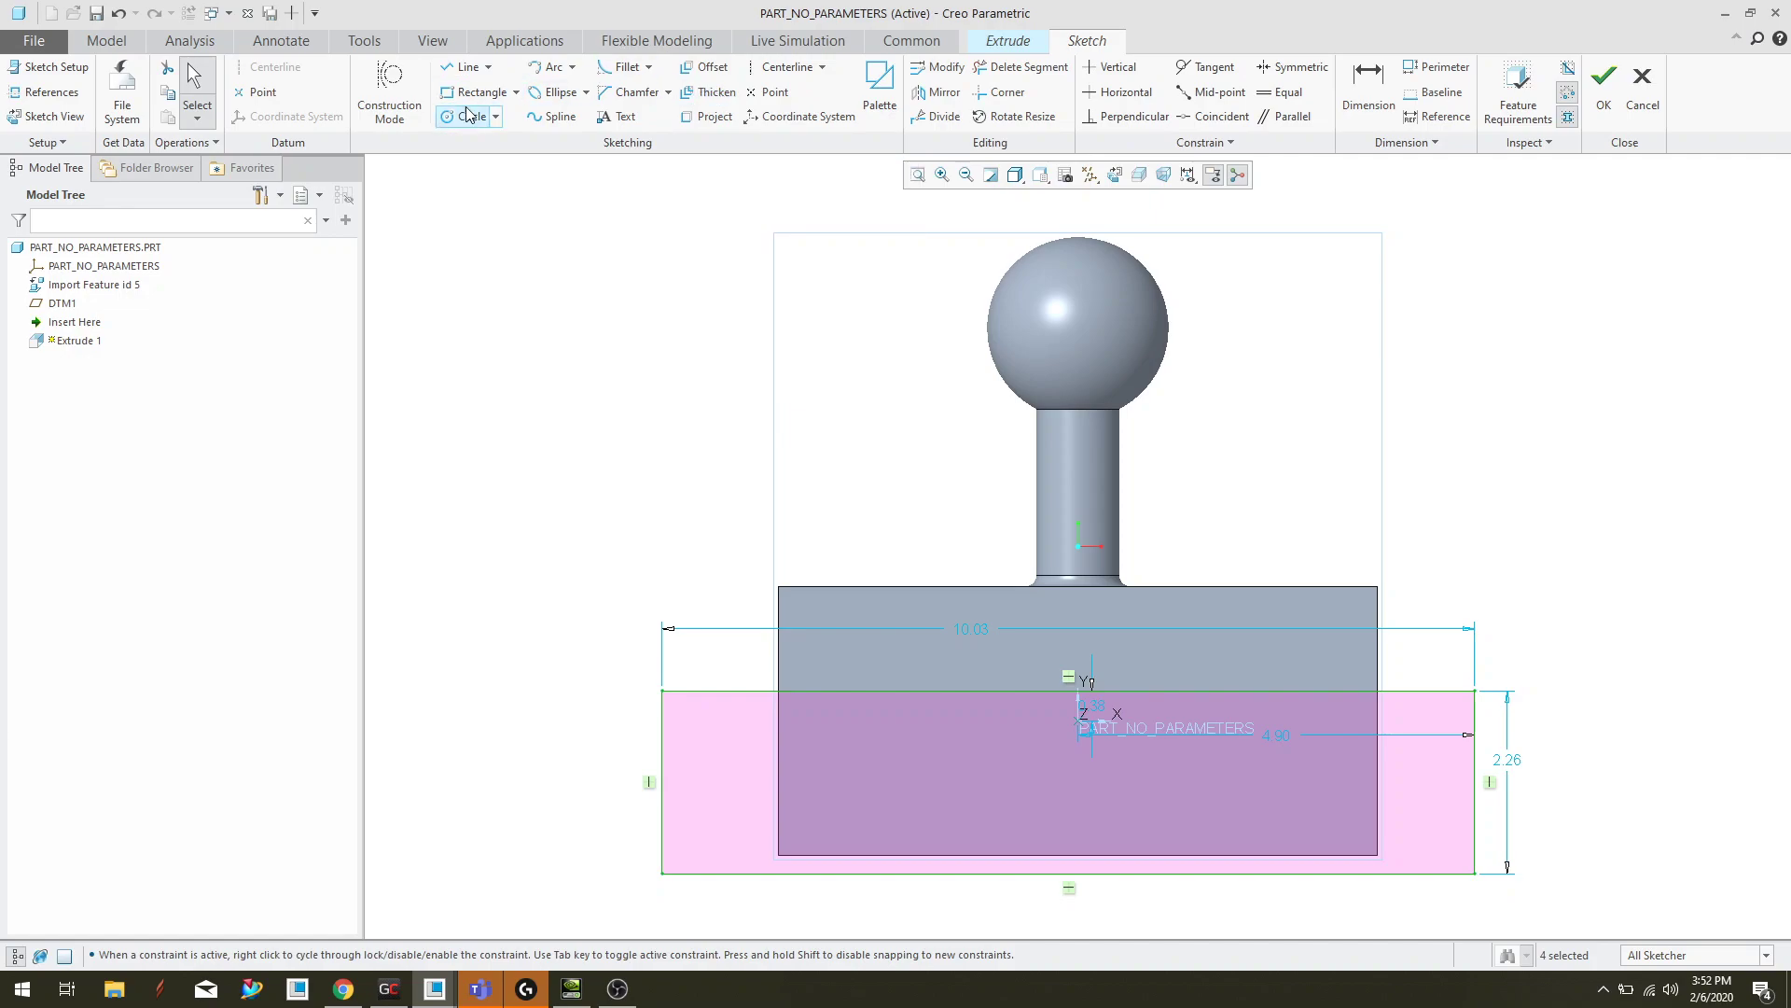
Step: Draw a wavy spline from the rectangle's left edge to its right edge
click(555, 116)
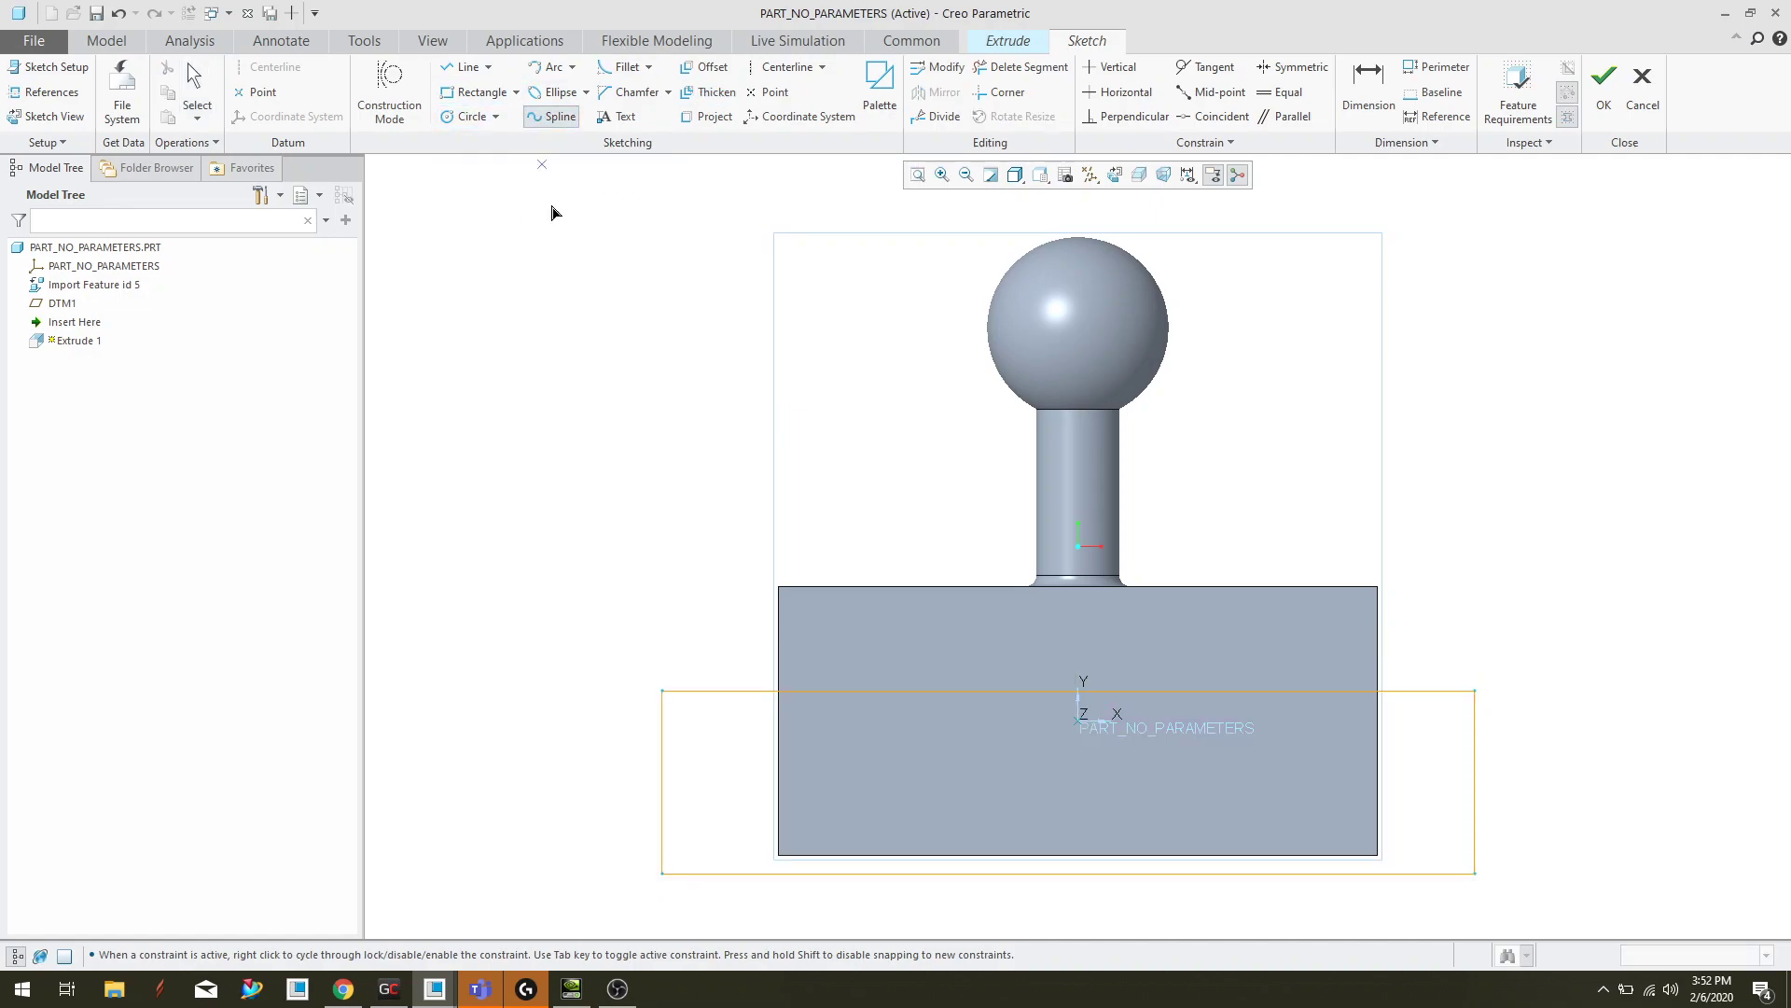
click(662, 754)
click(818, 734)
click(1038, 765)
click(1476, 717)
middle_click(1446, 578)
middle_click(1420, 558)
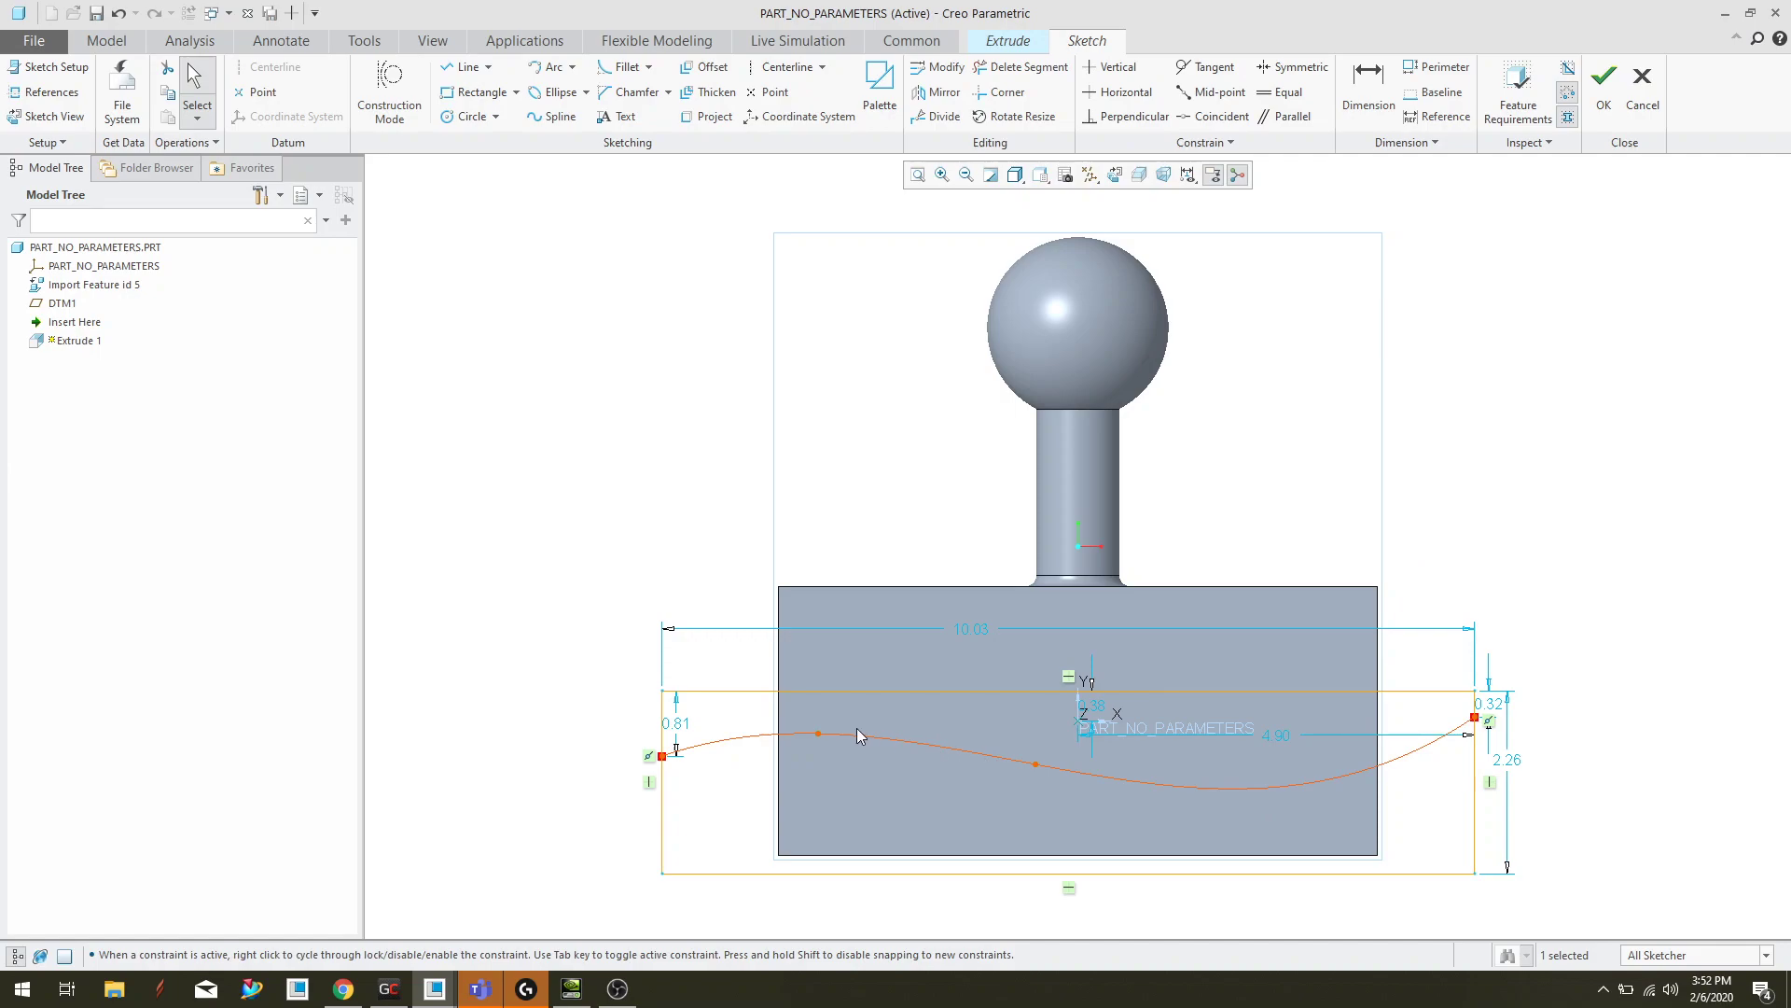
Step: Trim the rectangle's top line and the side pieces above the spline, leaving a closed profile
click(1000, 69)
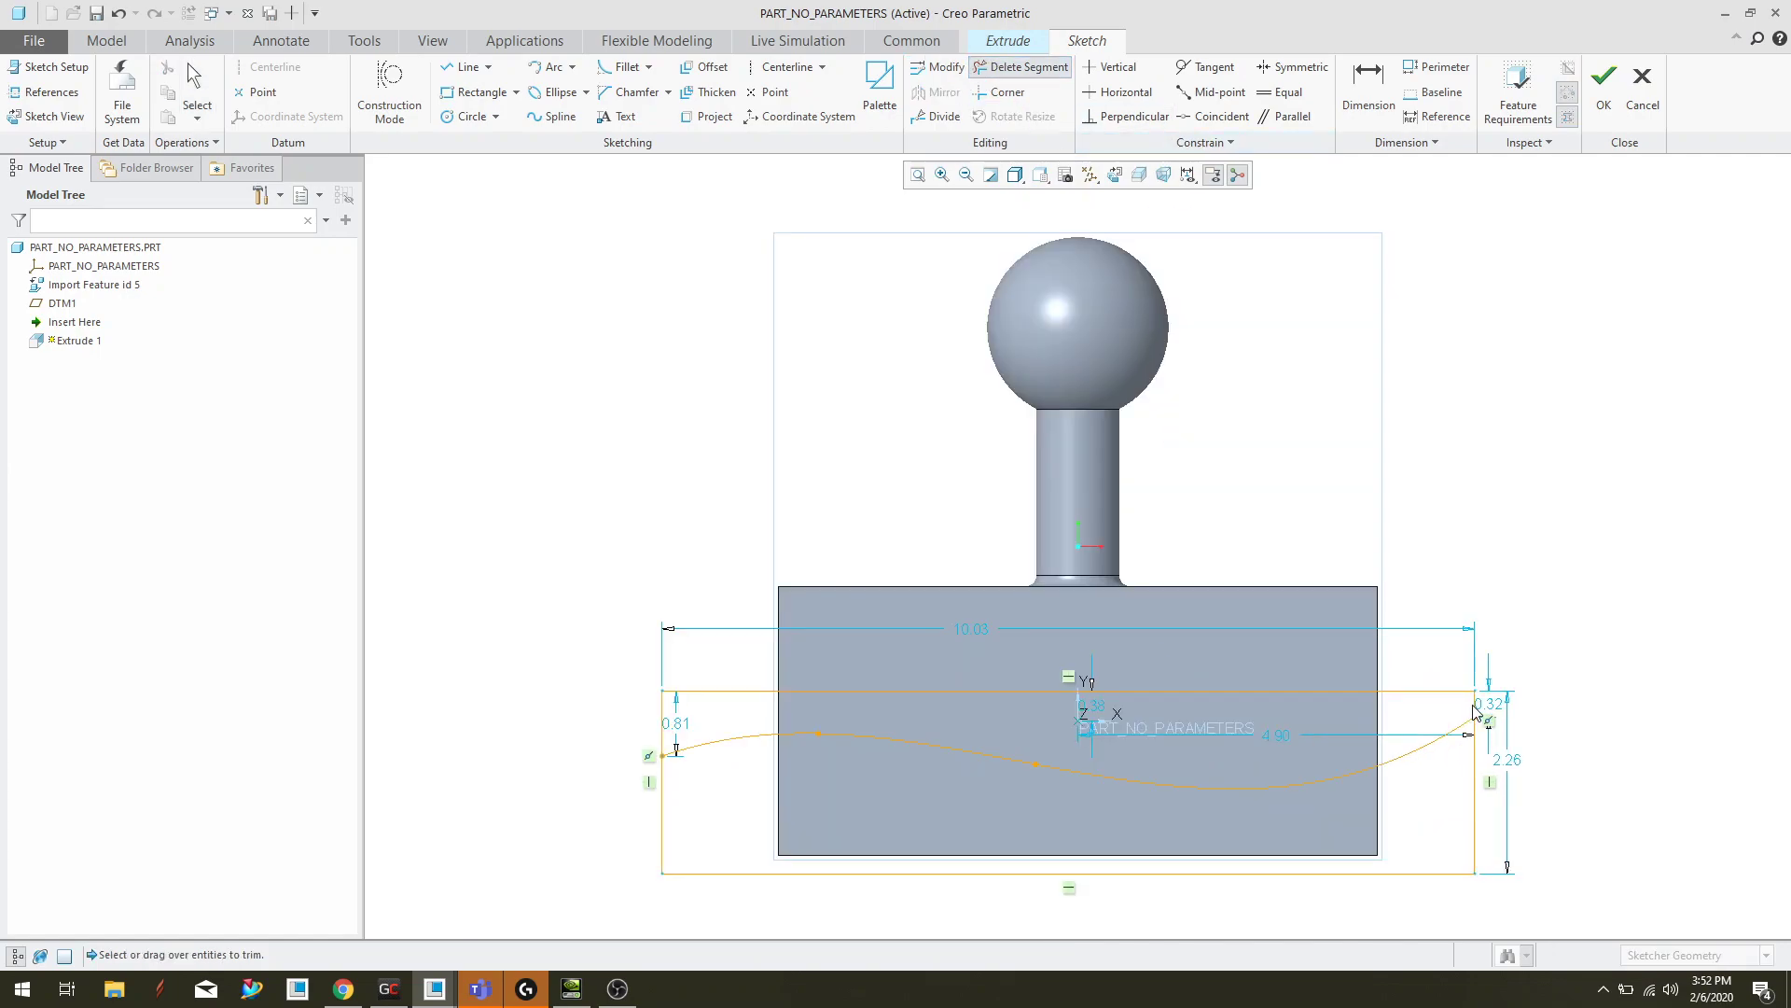
scroll(1472, 709, down, 1)
click(1474, 705)
click(1444, 695)
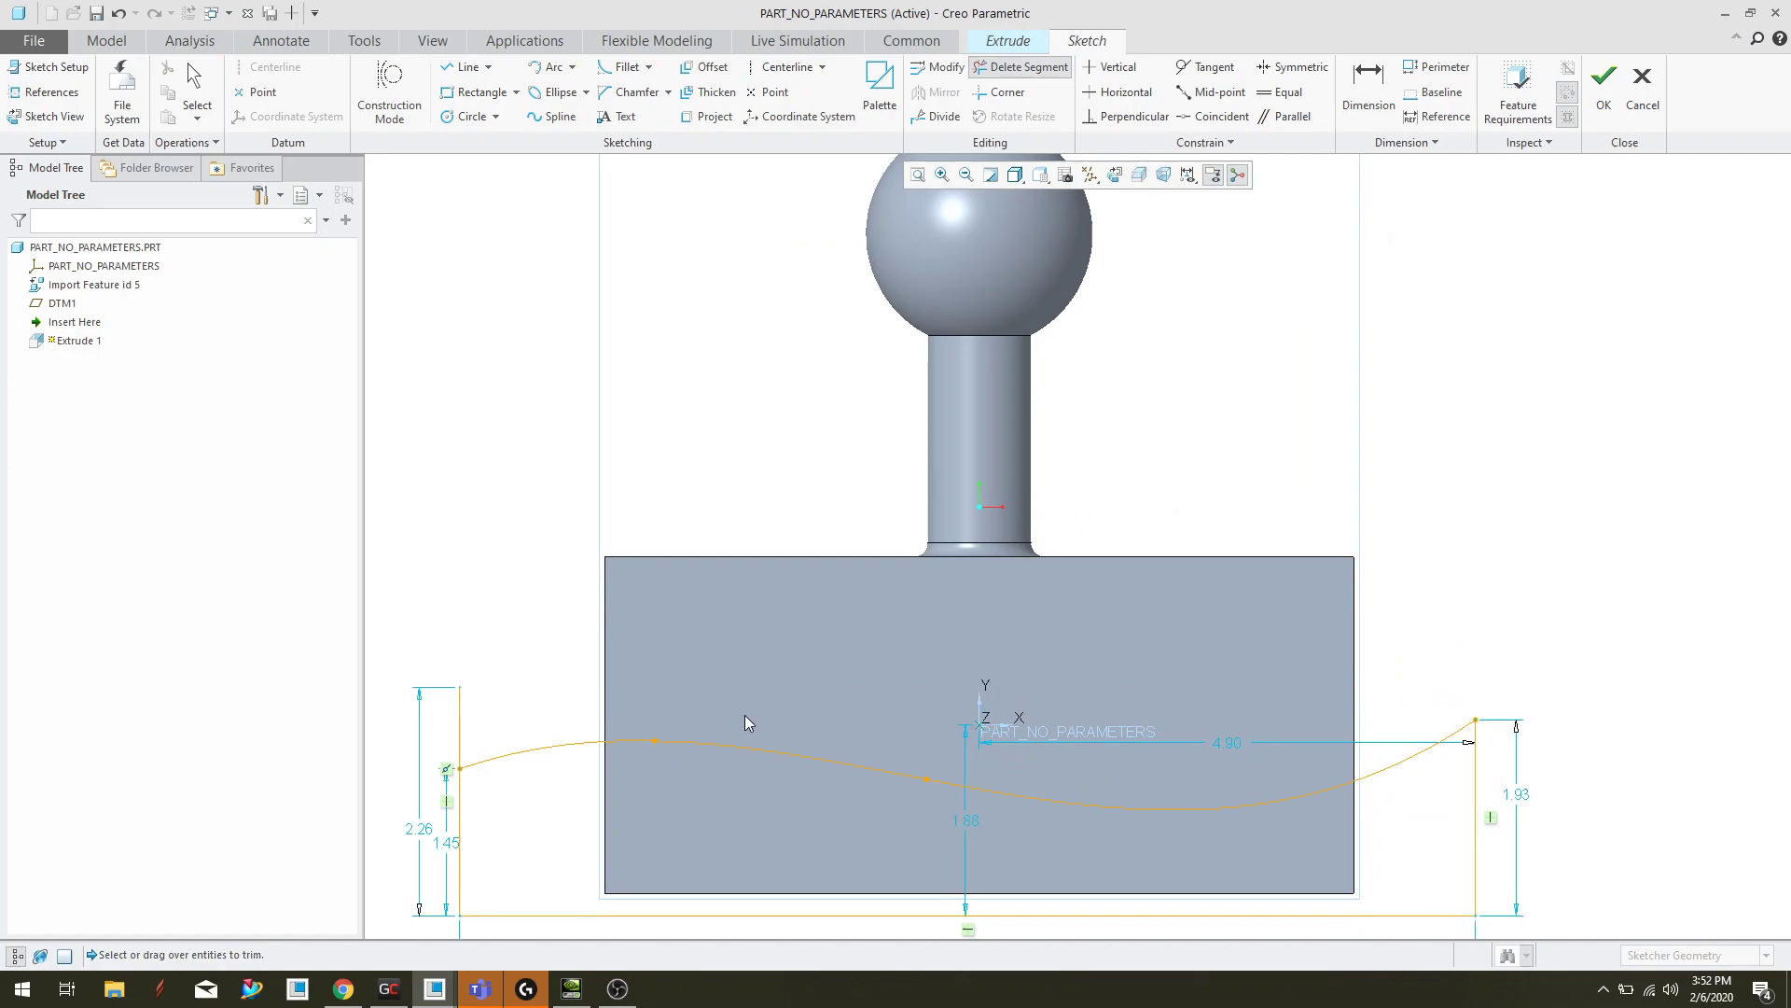
click(460, 720)
scroll(908, 630, up, 1)
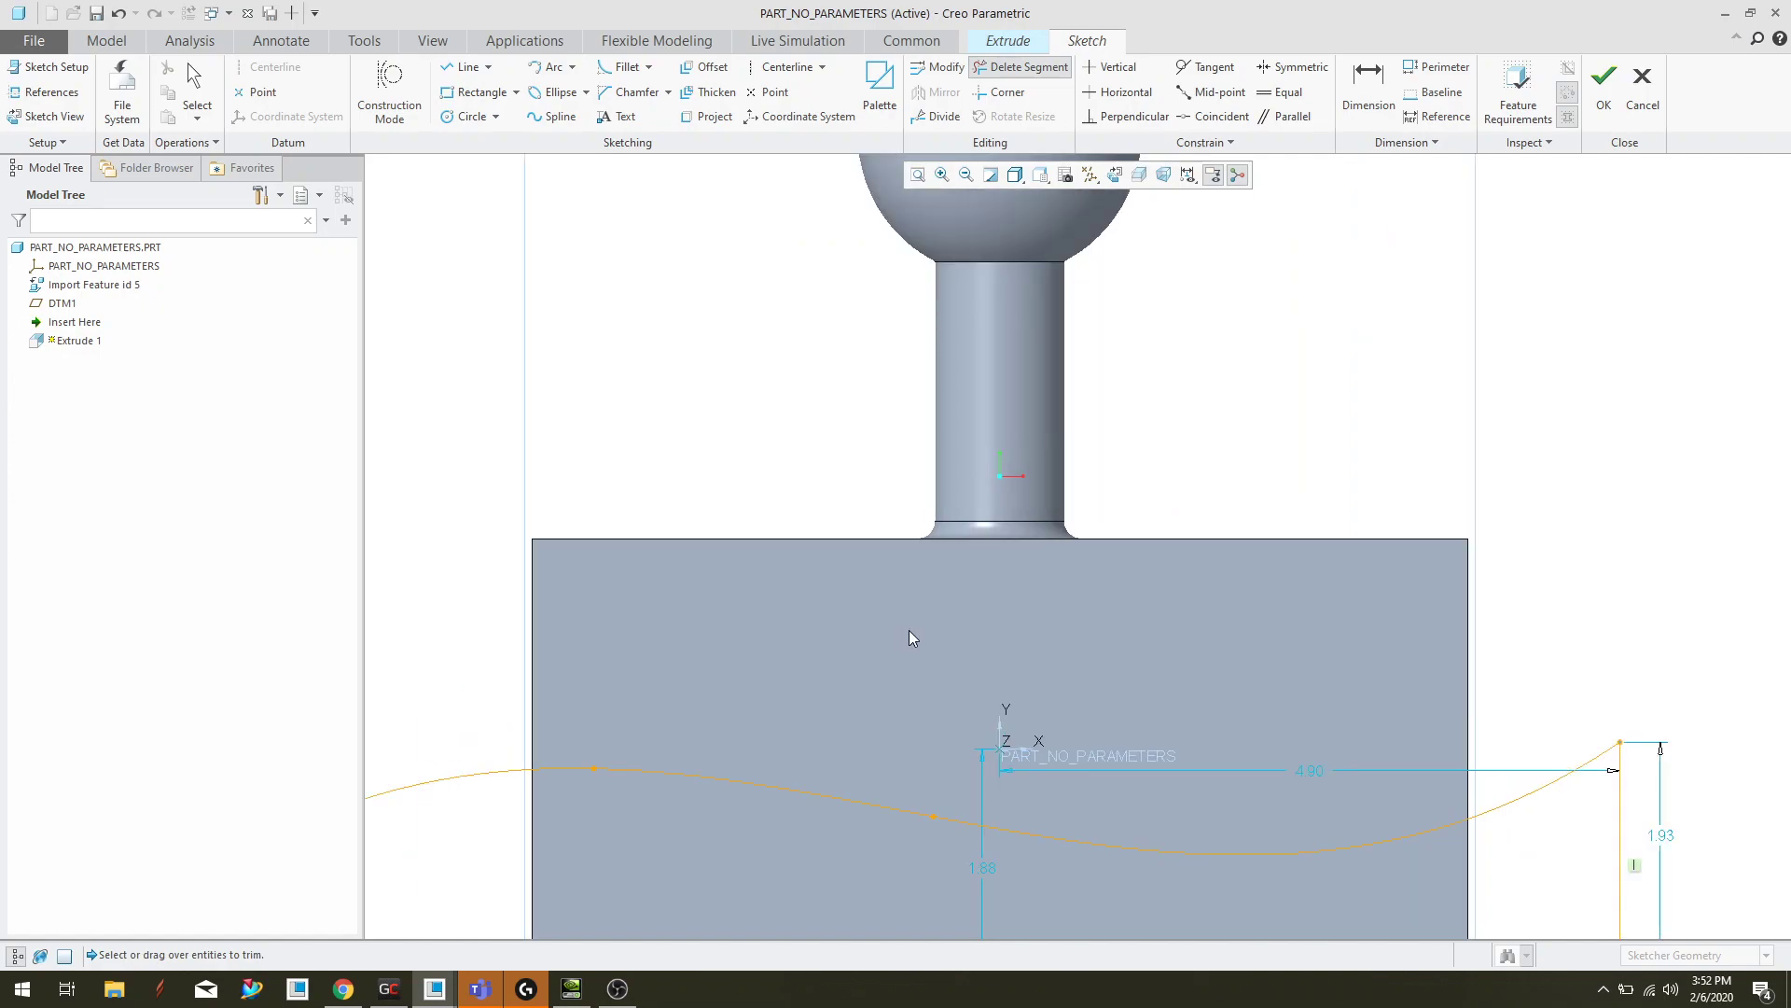
middle_click(908, 629)
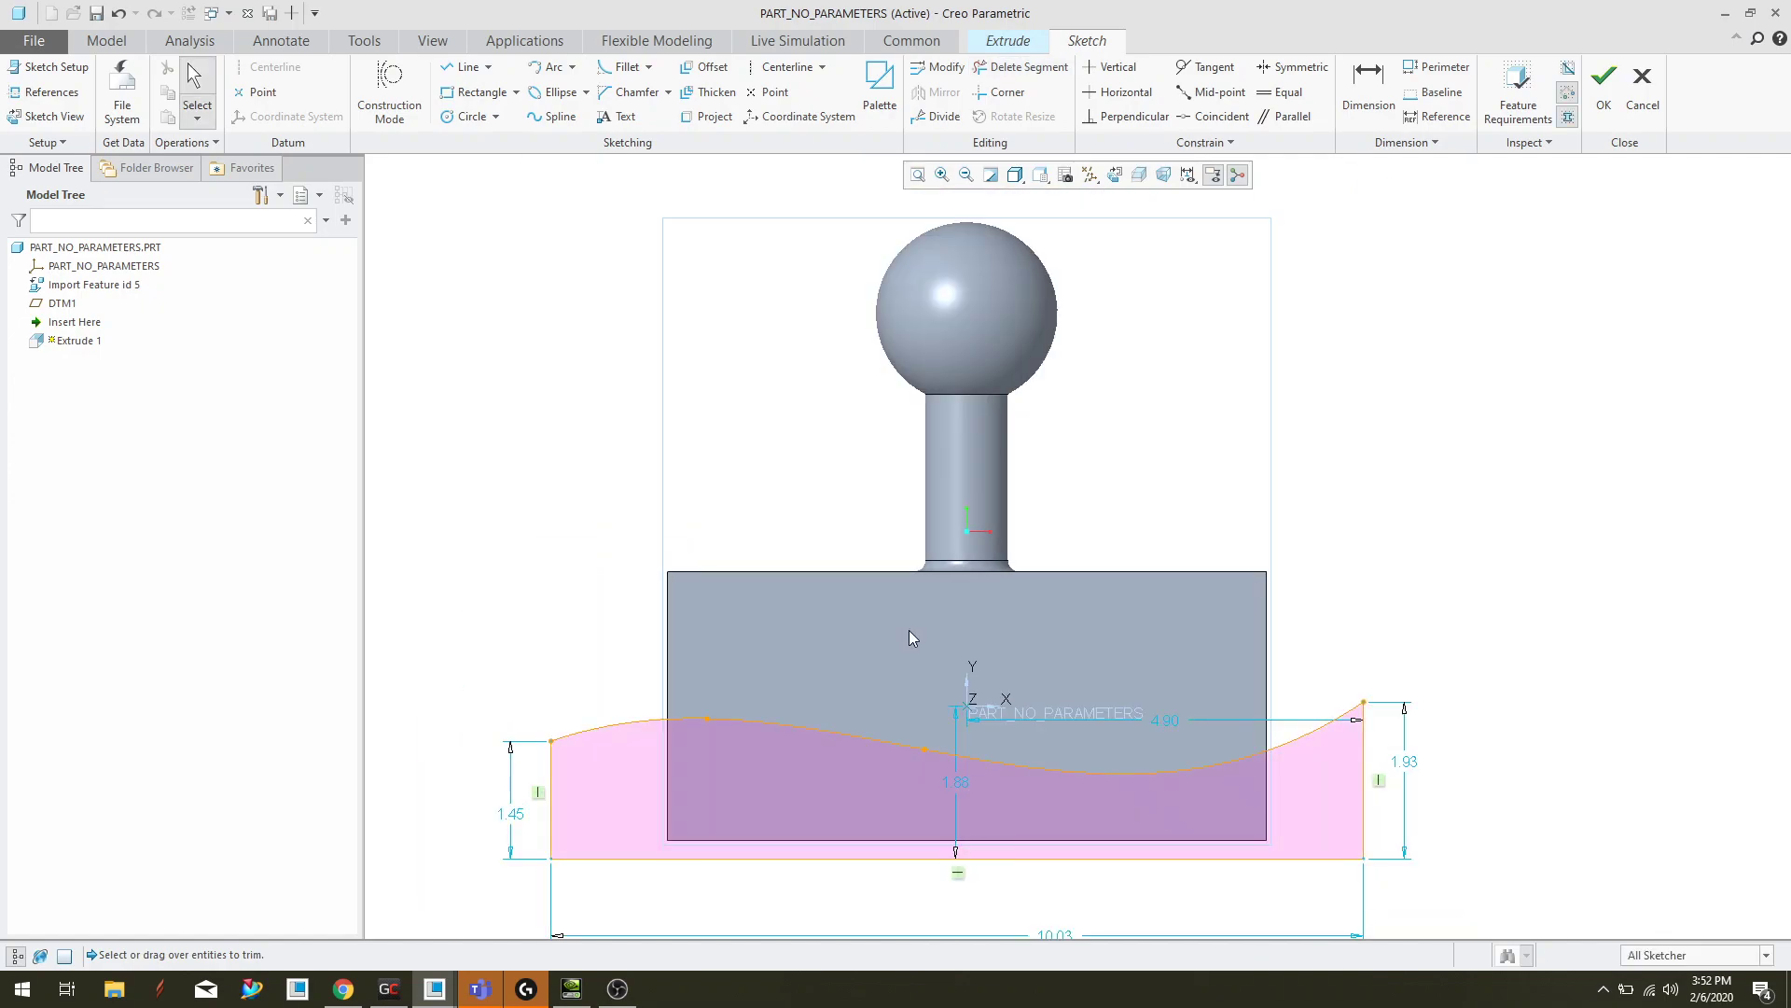
Step: Accept the sketch, extrude it to a depth of 3.00, and deselect Extrude 1
click(1602, 82)
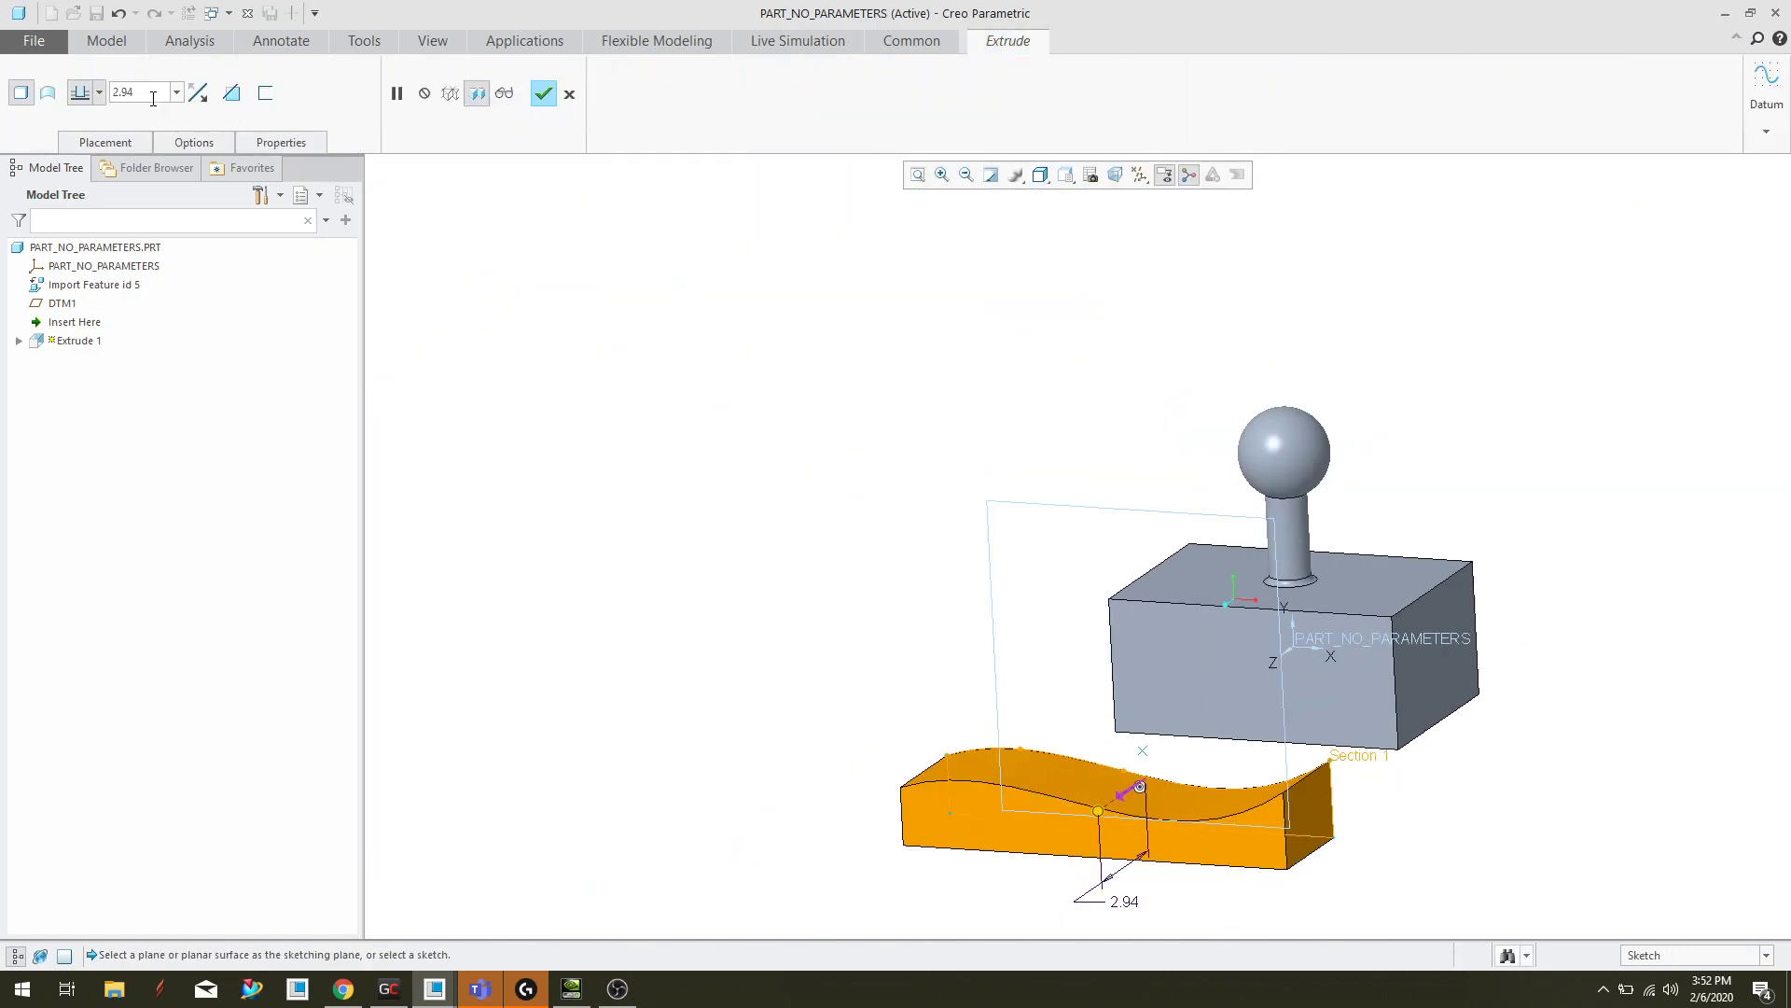
double_click(153, 99)
text(3)
key(Return)
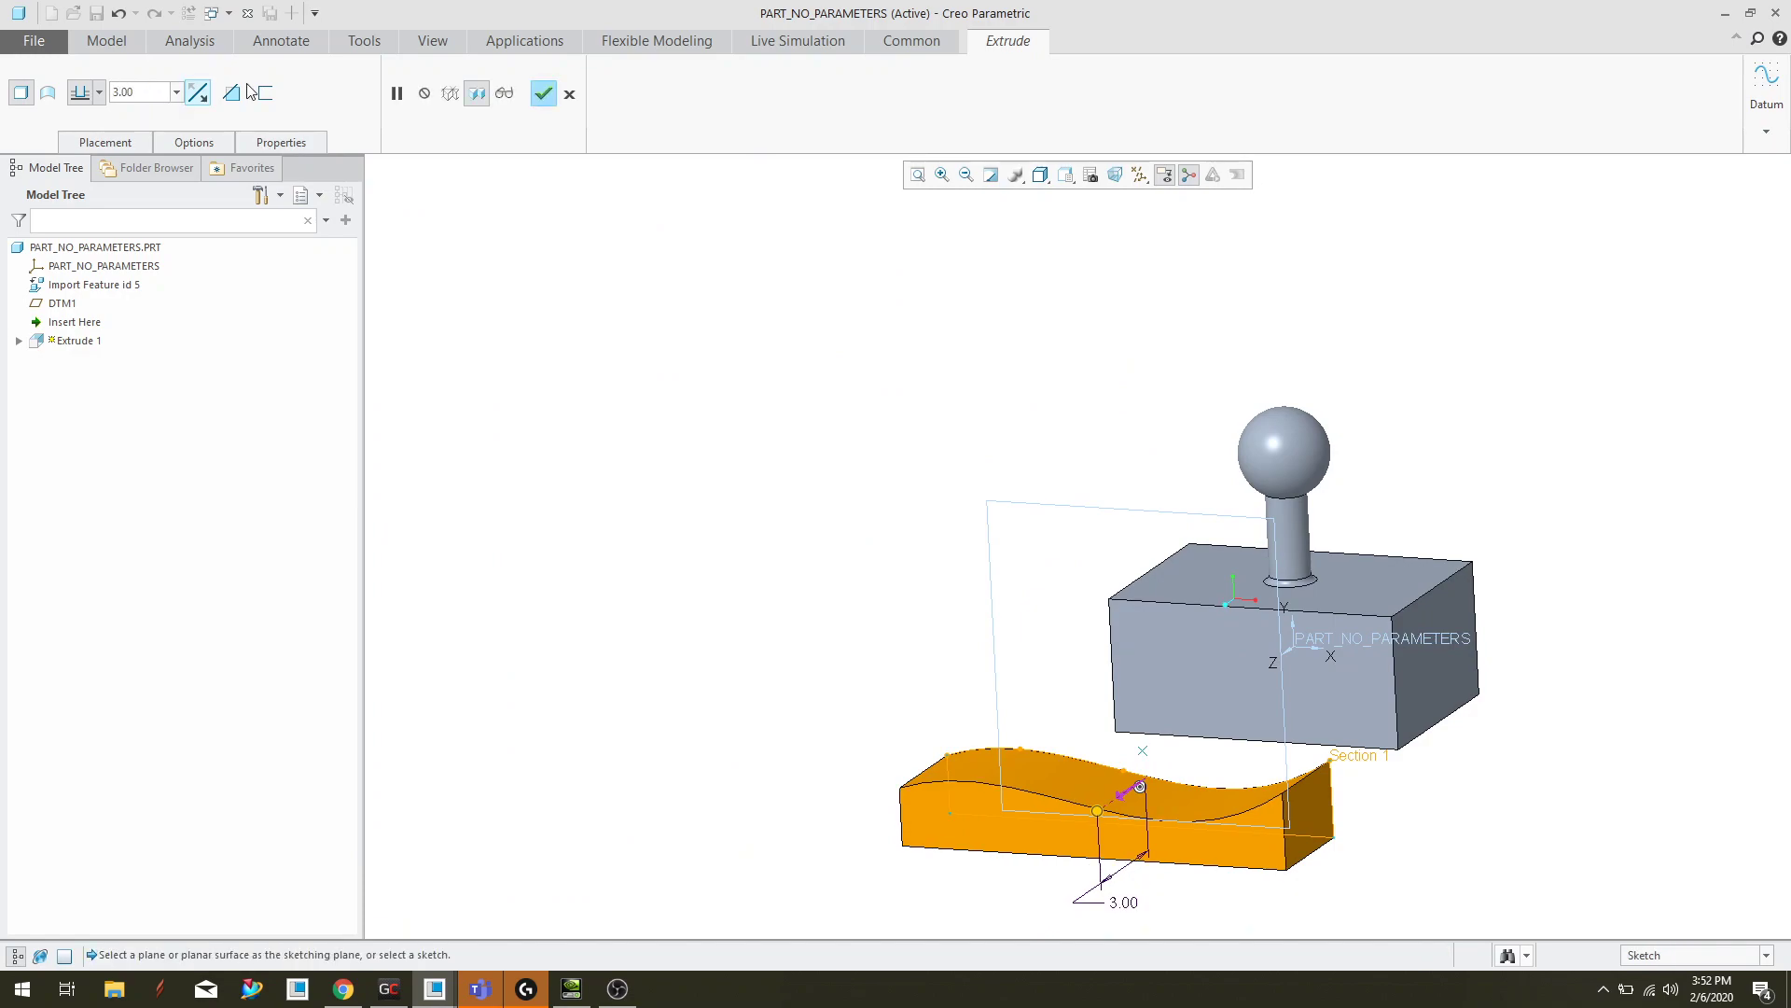
click(545, 93)
middle_drag(1007, 668, 989, 728)
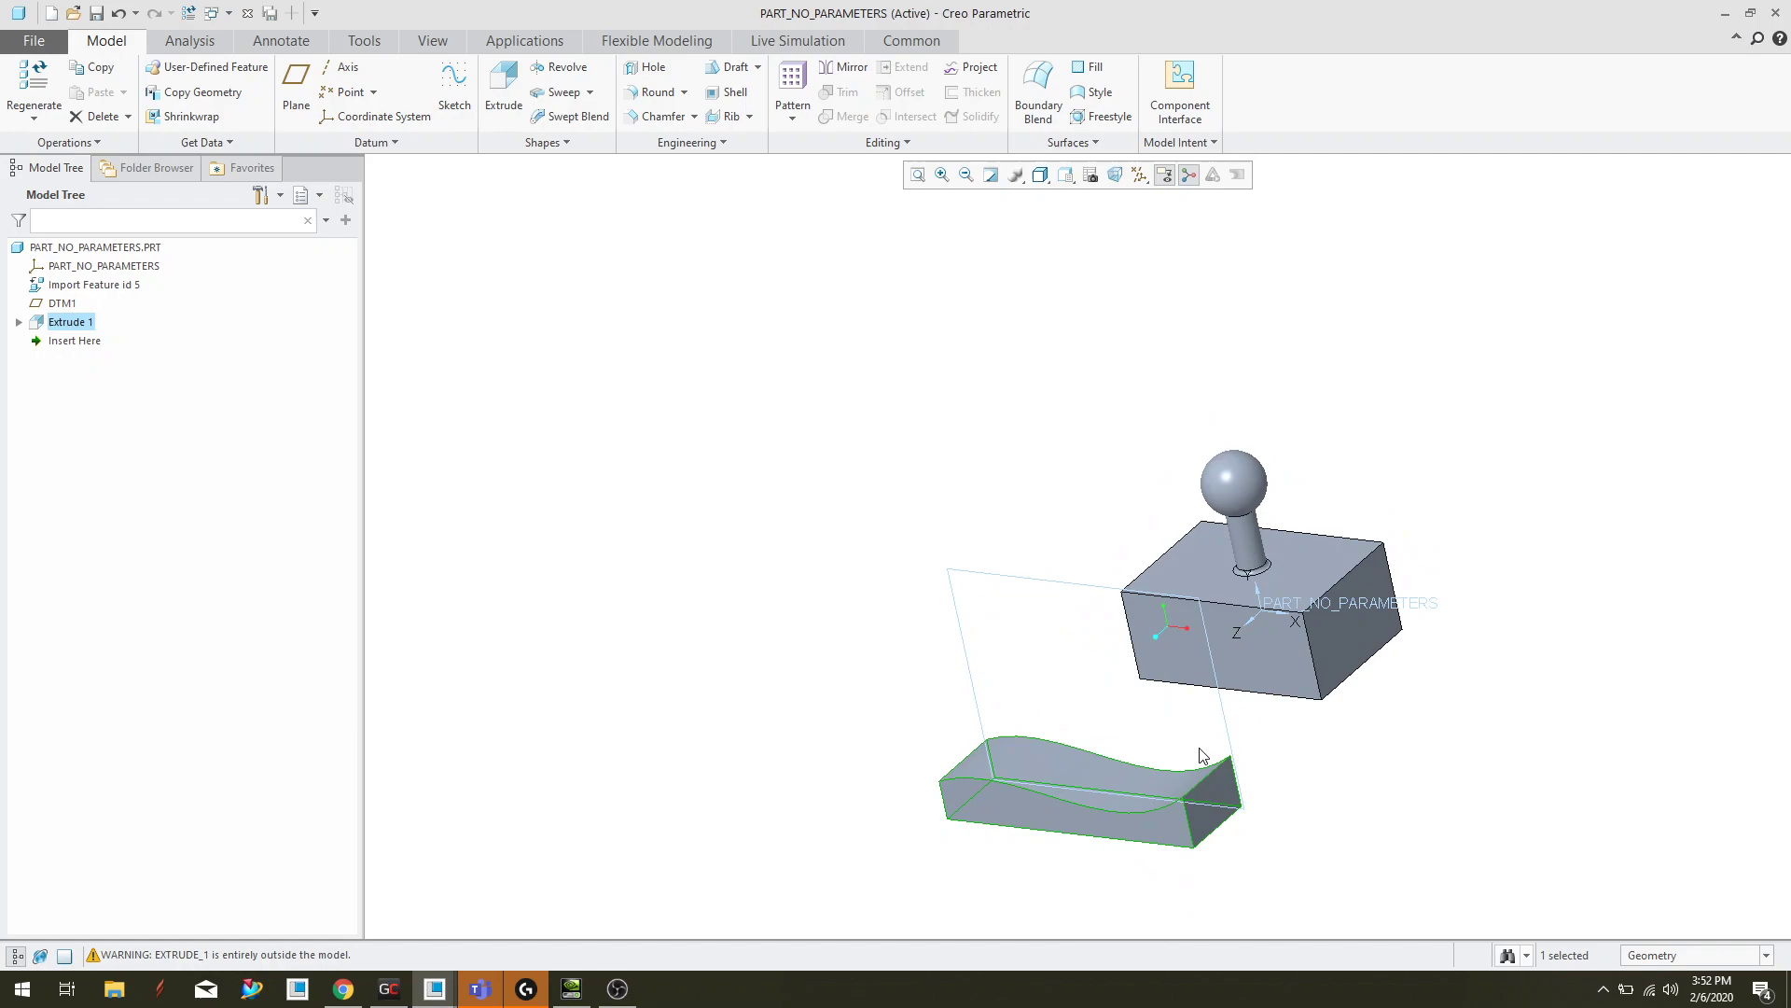
scroll(1269, 760, down, 2)
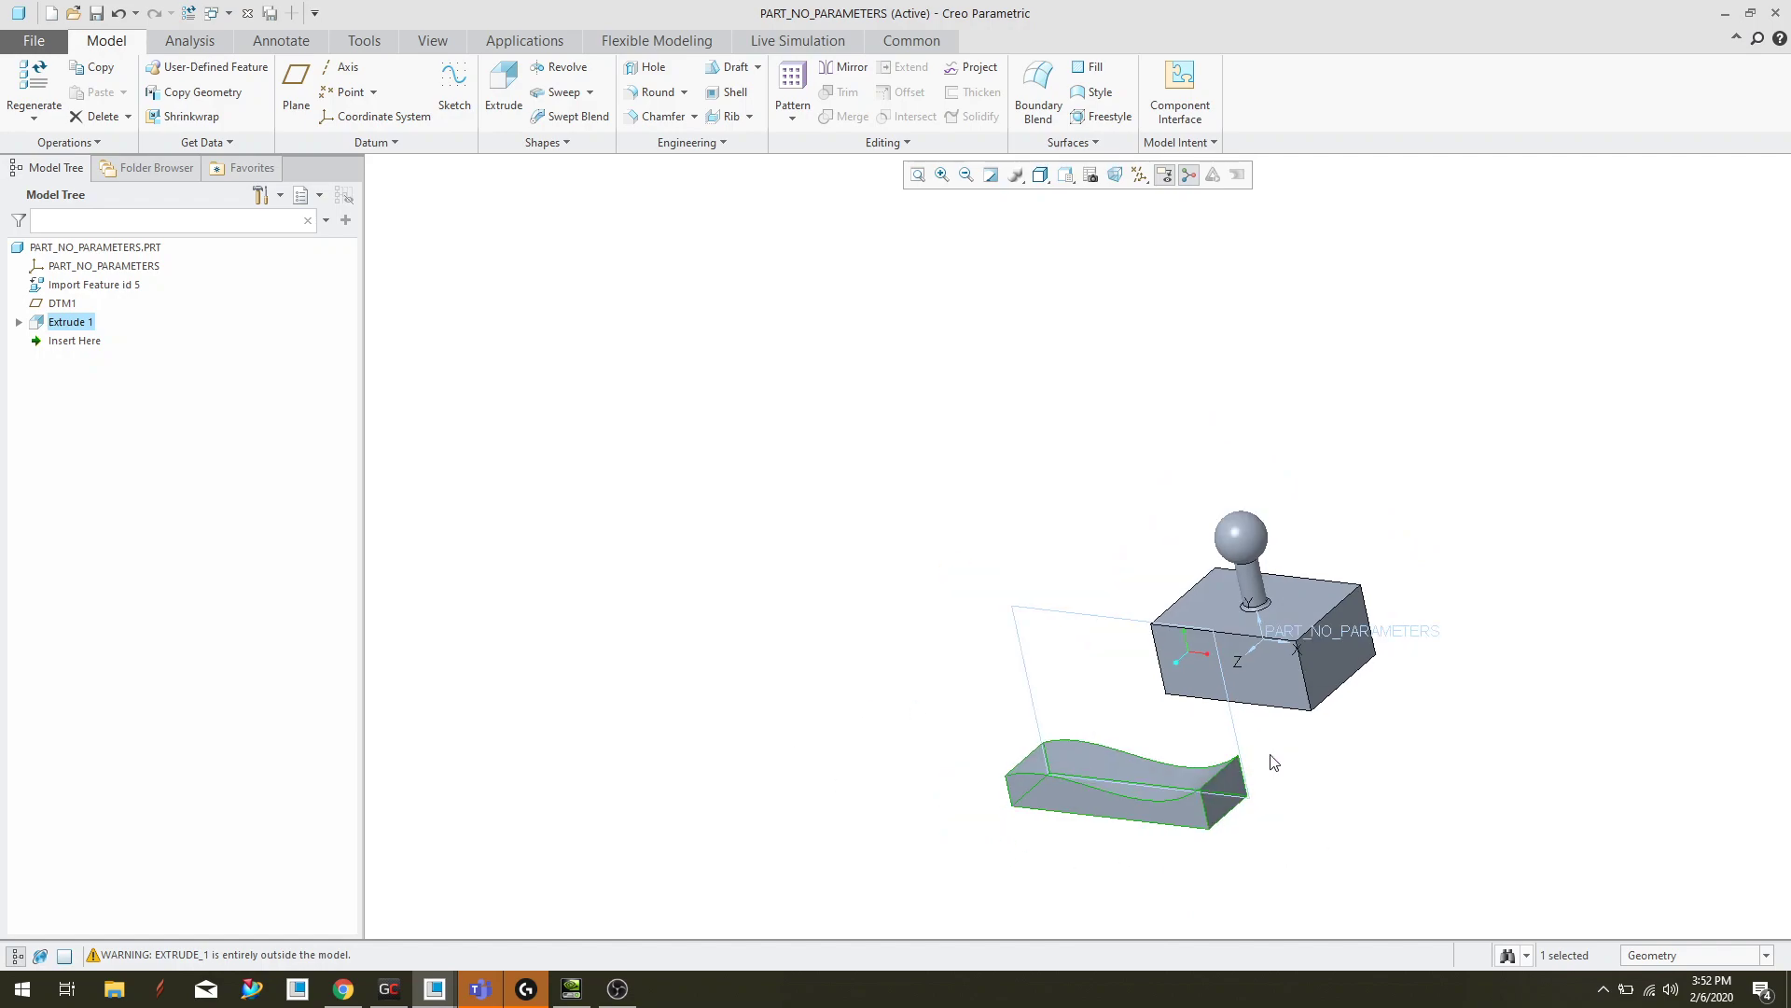
scroll(1271, 780, up, 2)
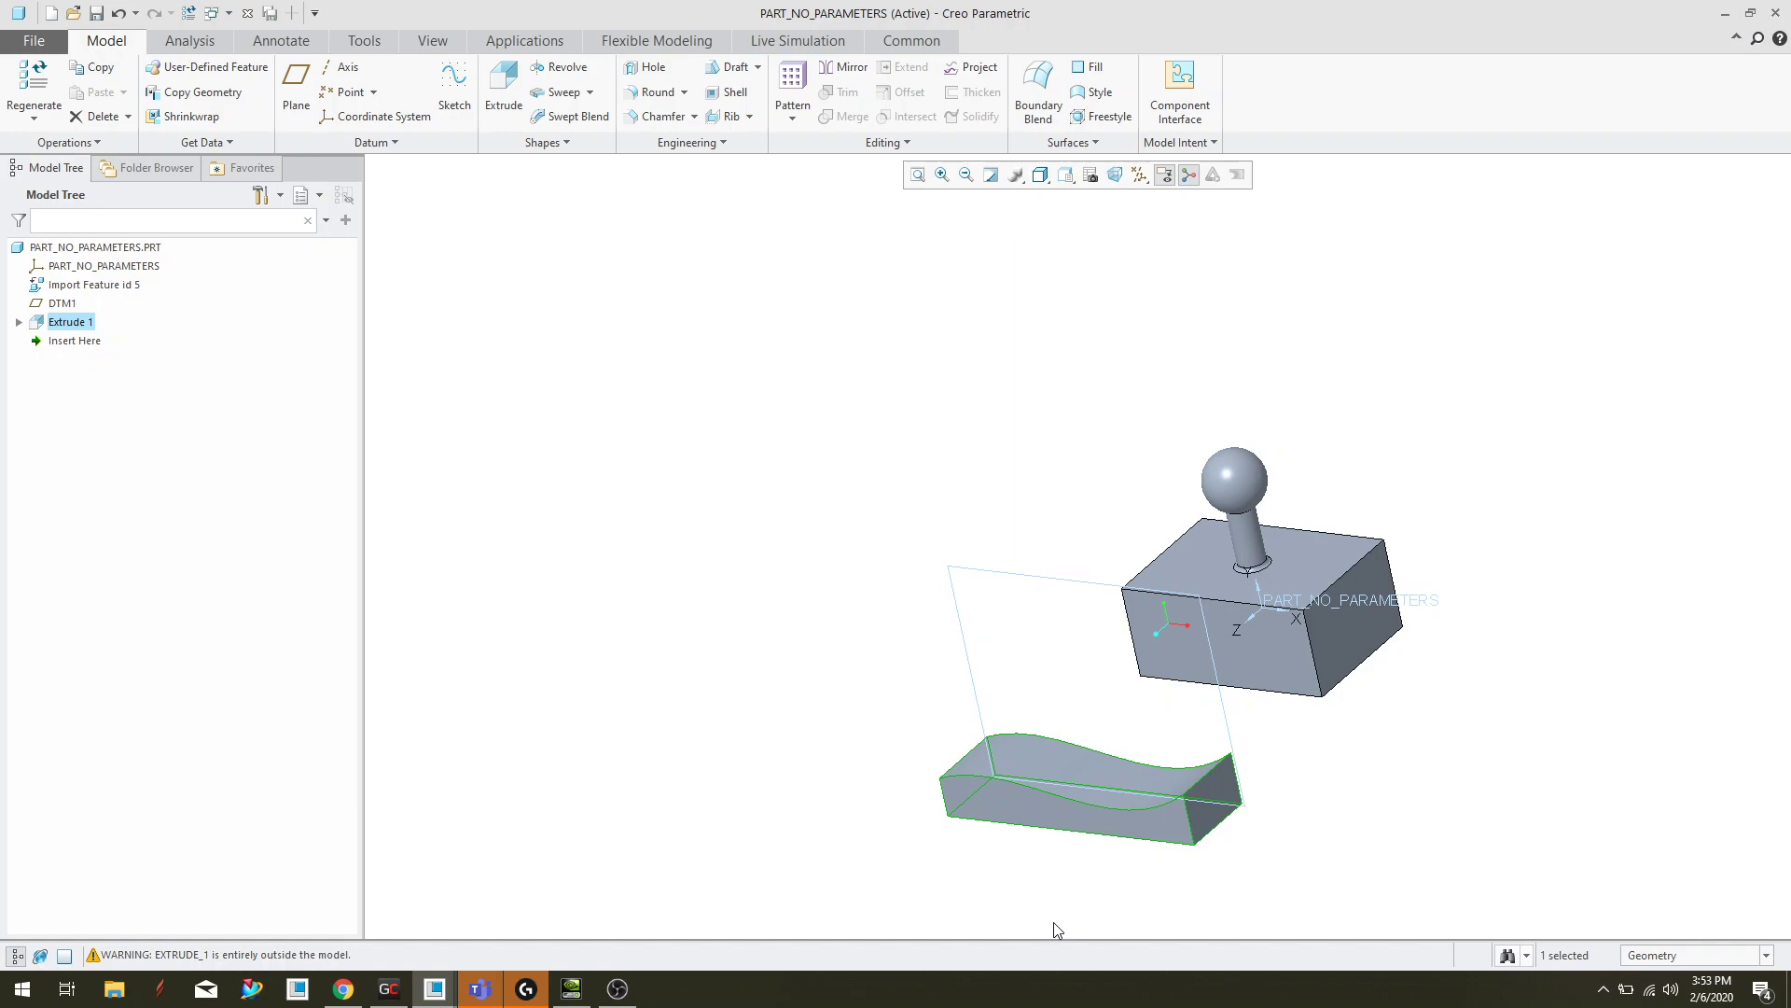
click(1451, 690)
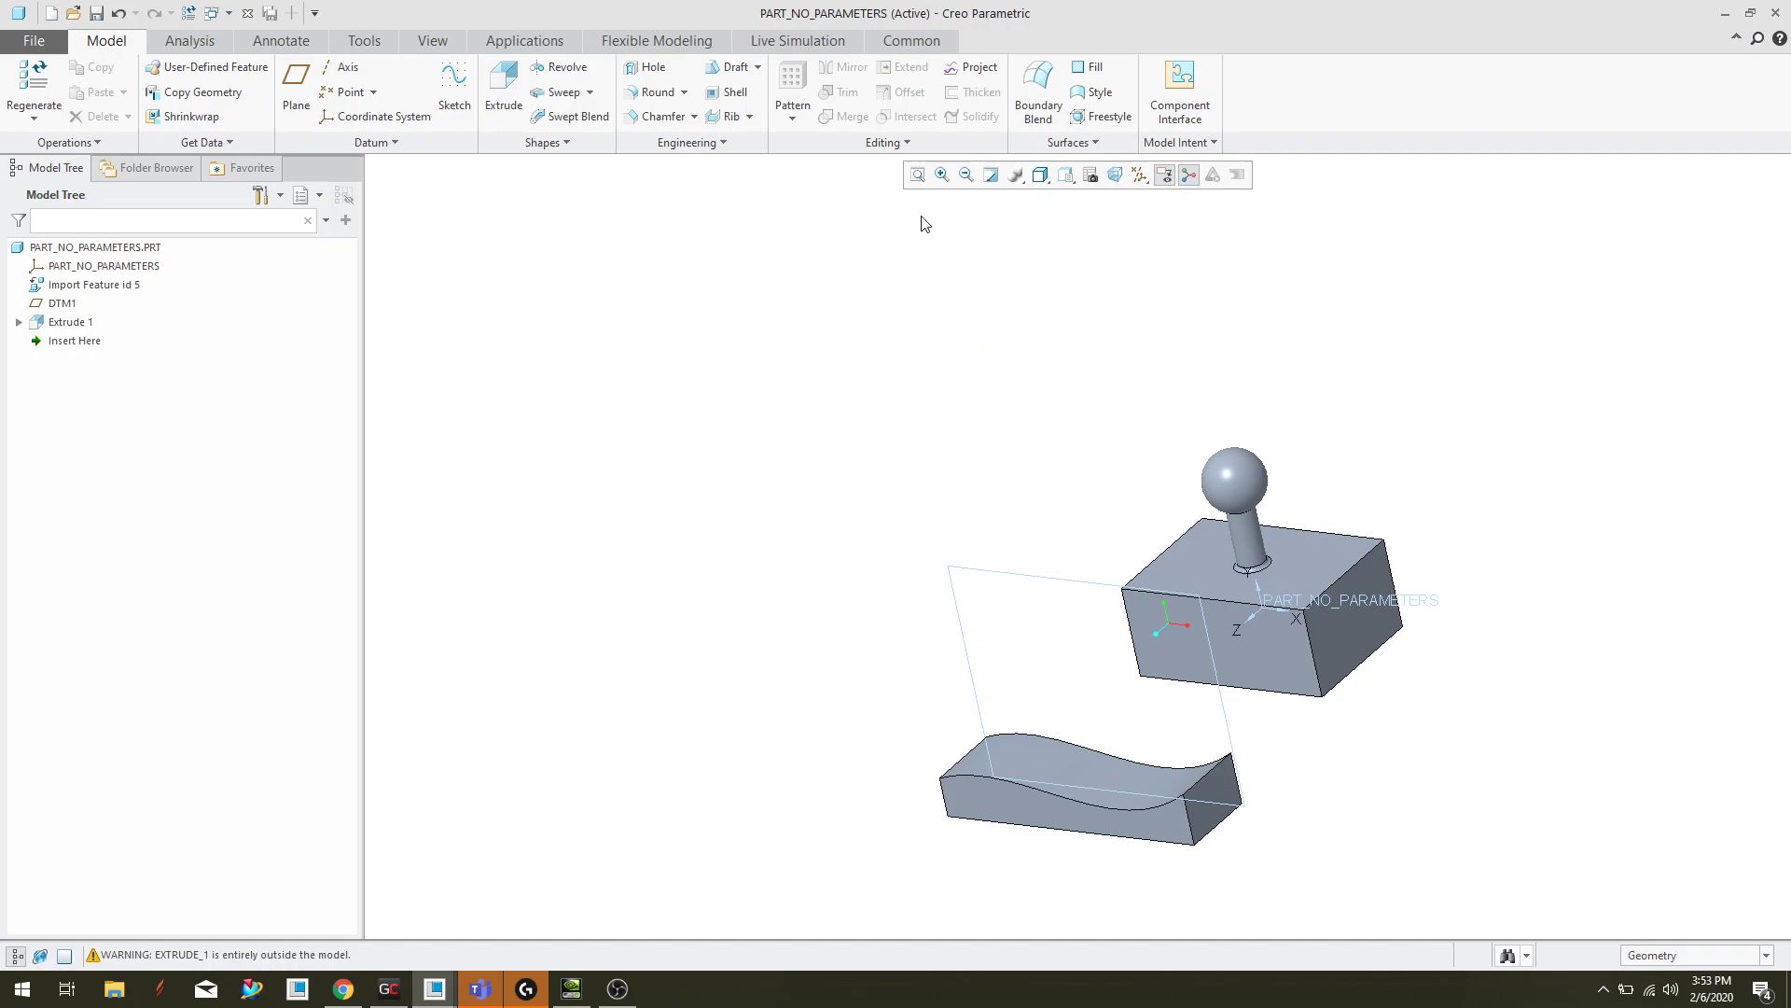
Step: In Flexible Modeling, start Substitute and pick the block's flat top face under References
click(680, 41)
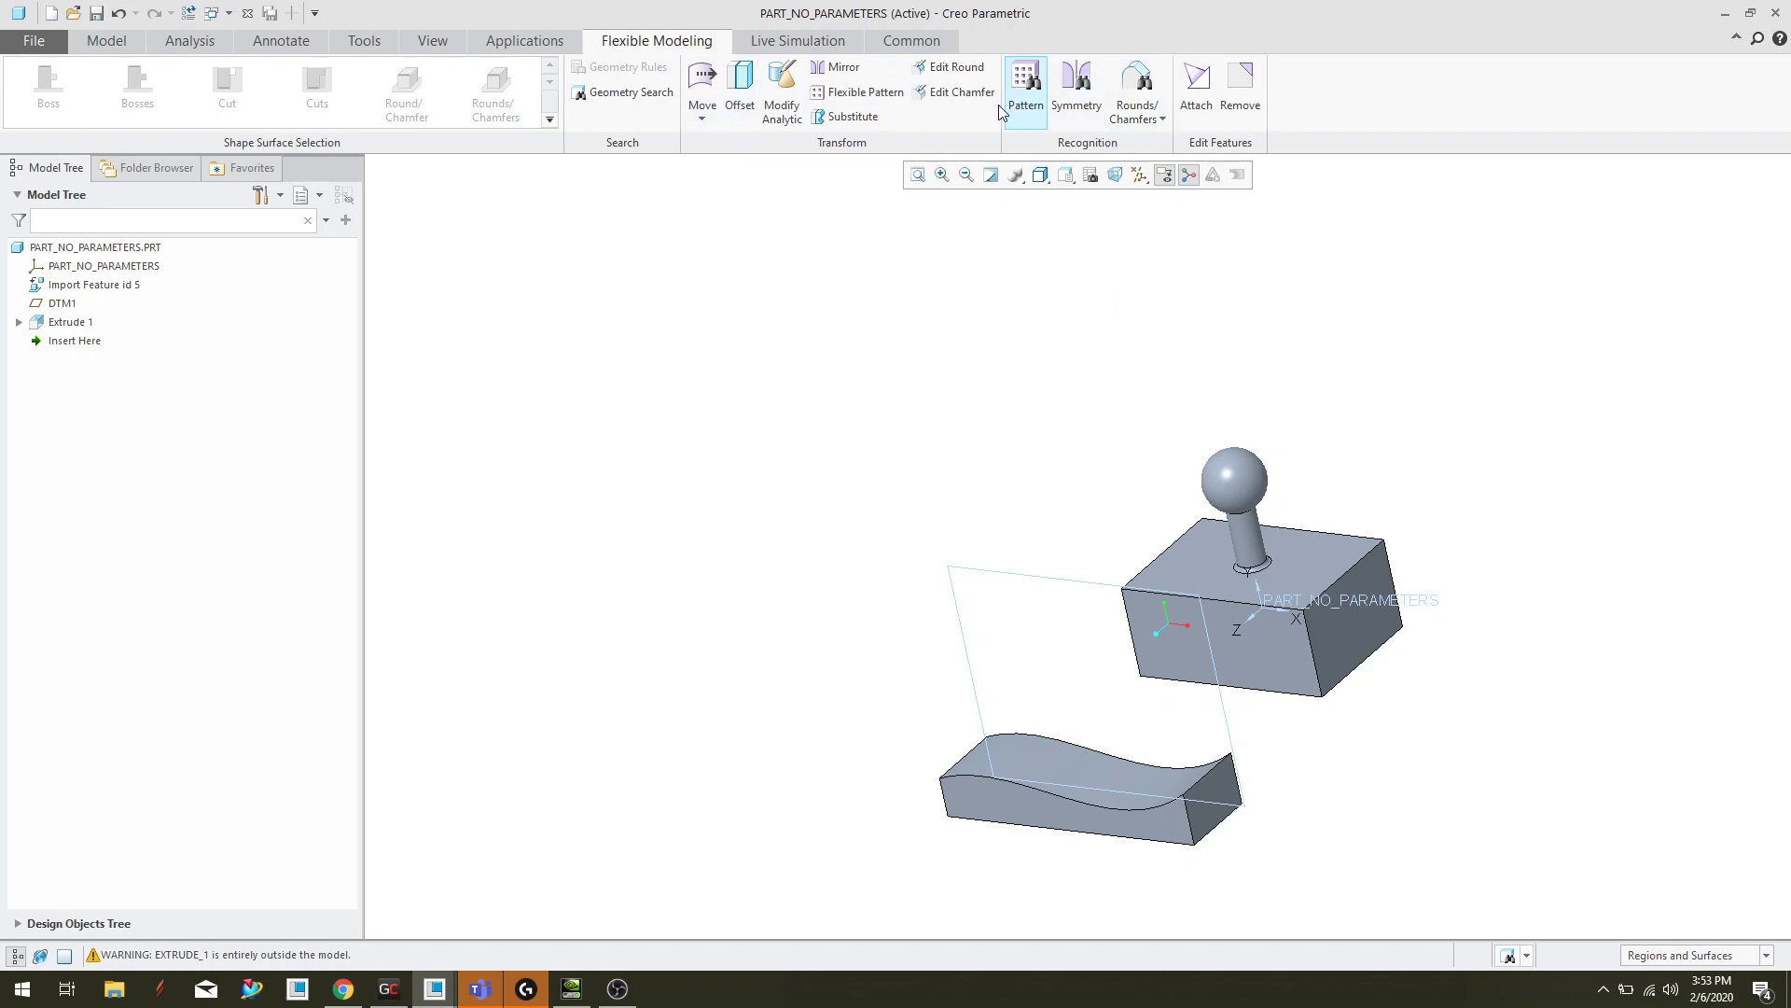
click(847, 119)
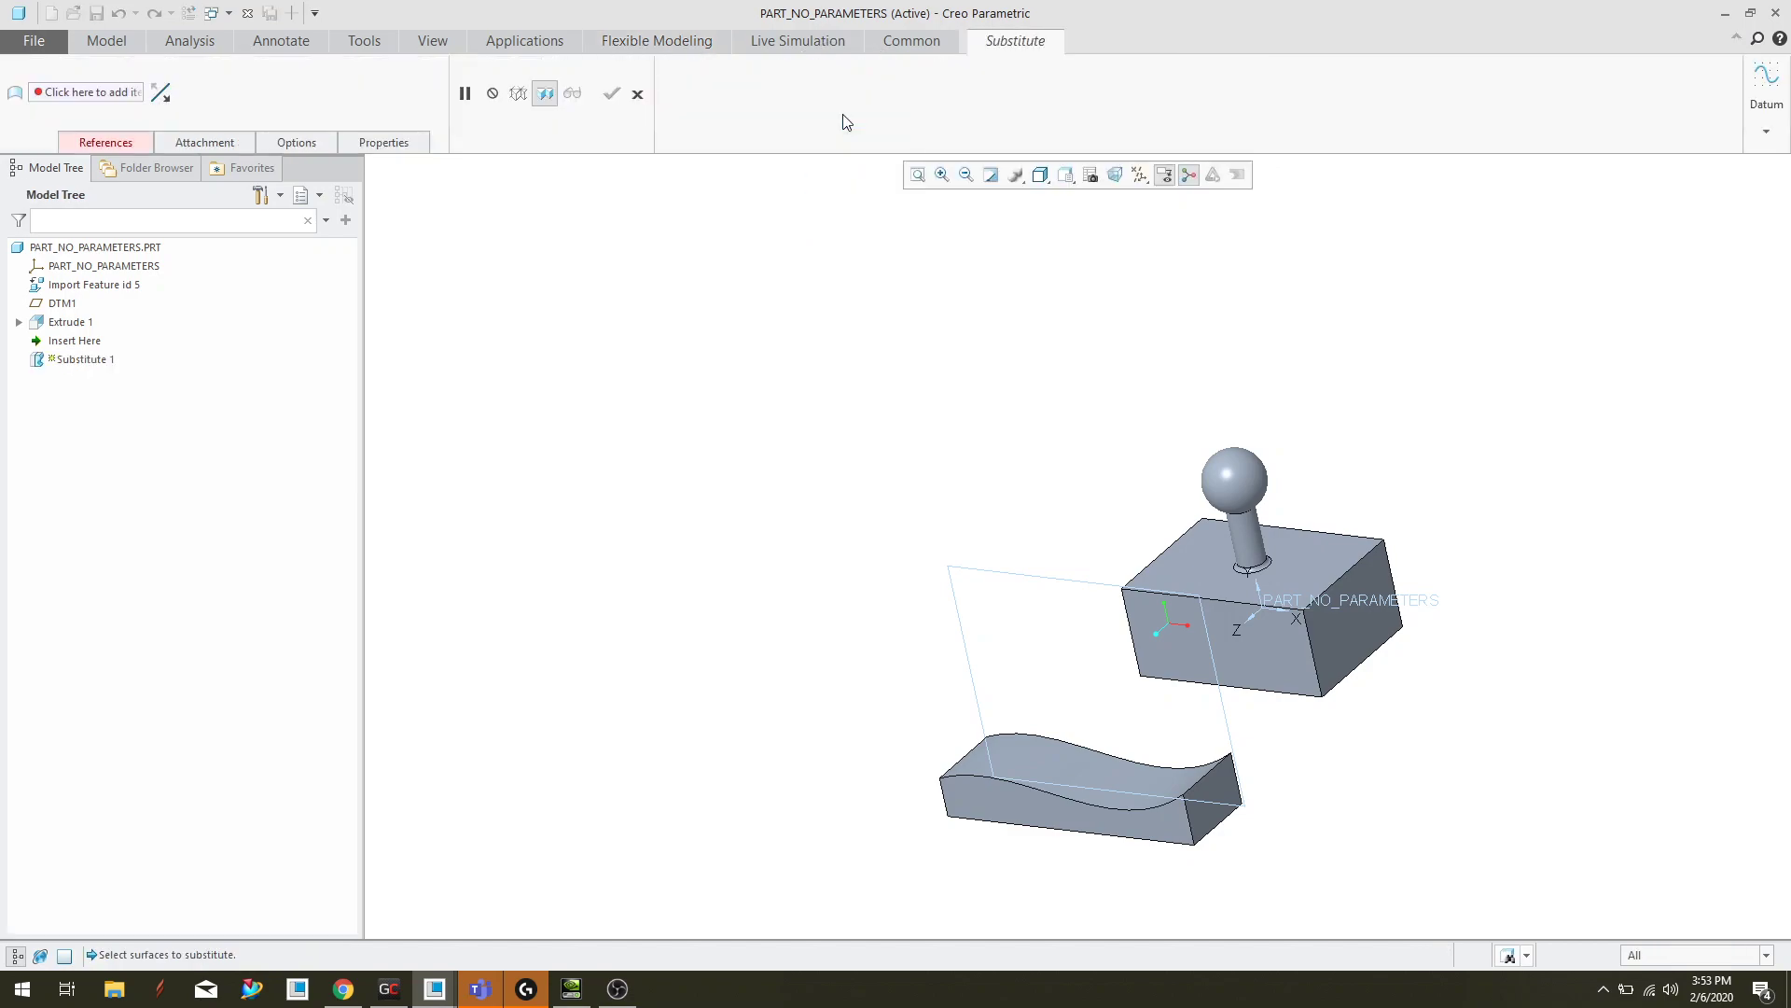
click(121, 143)
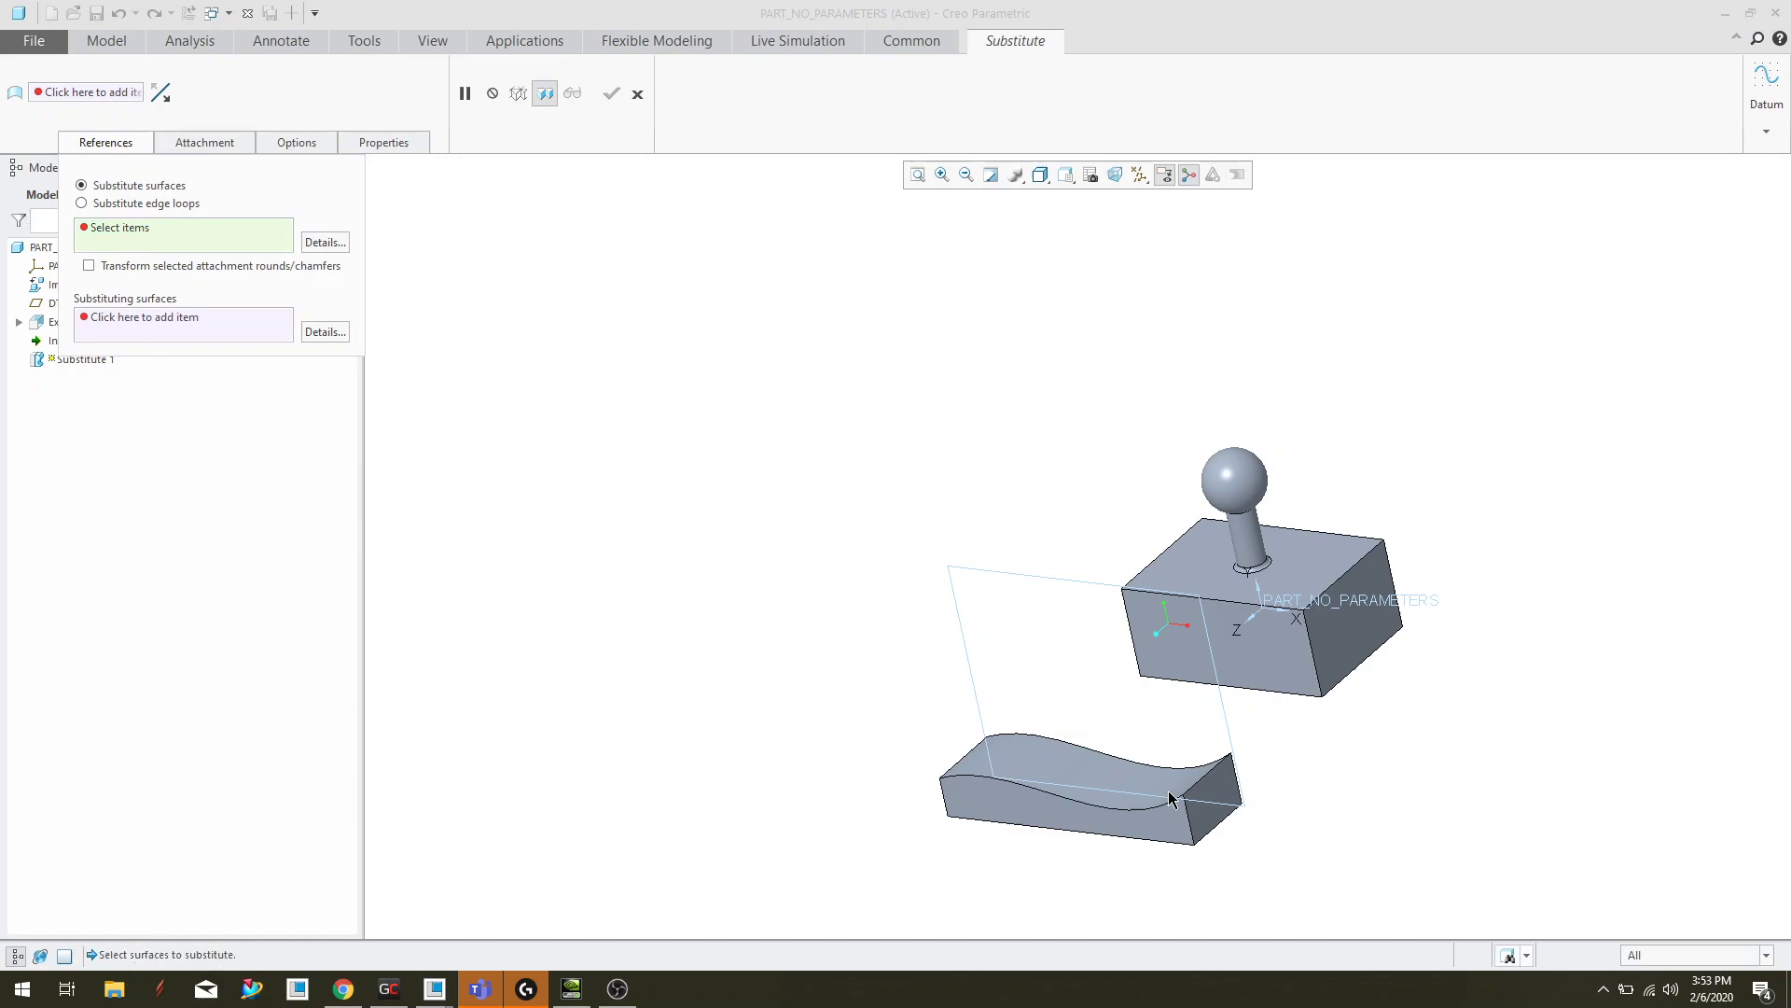
click(1196, 585)
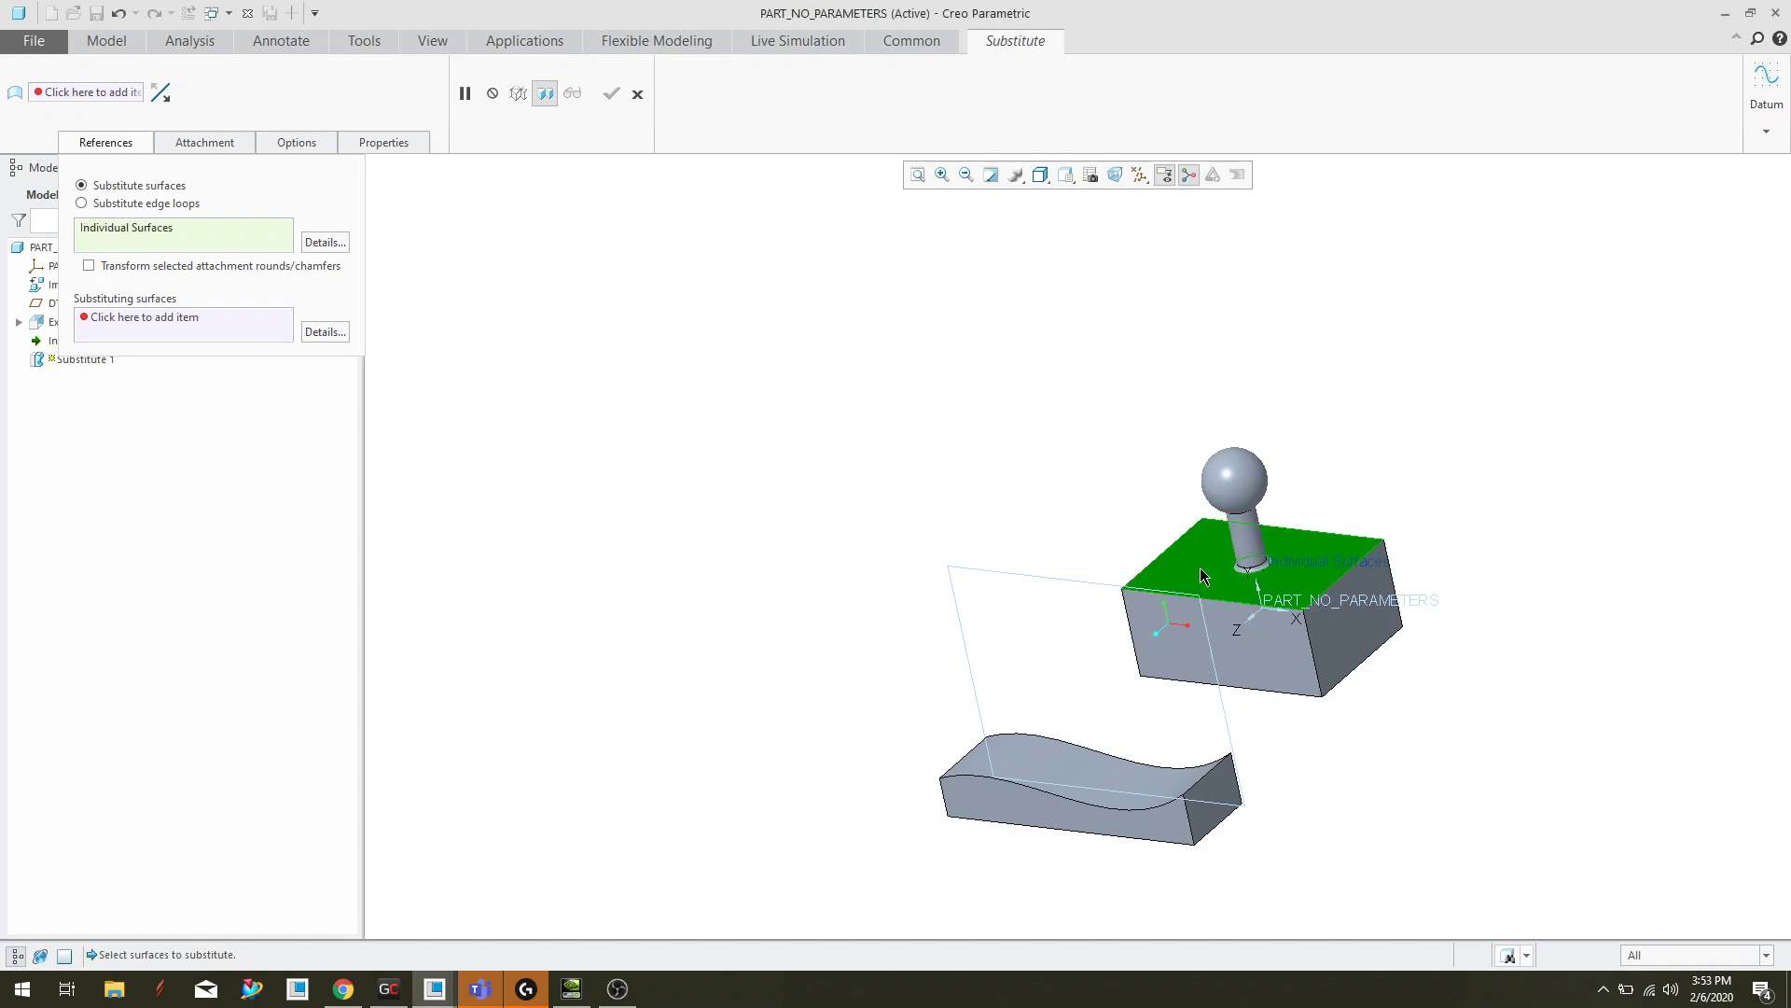
click(243, 333)
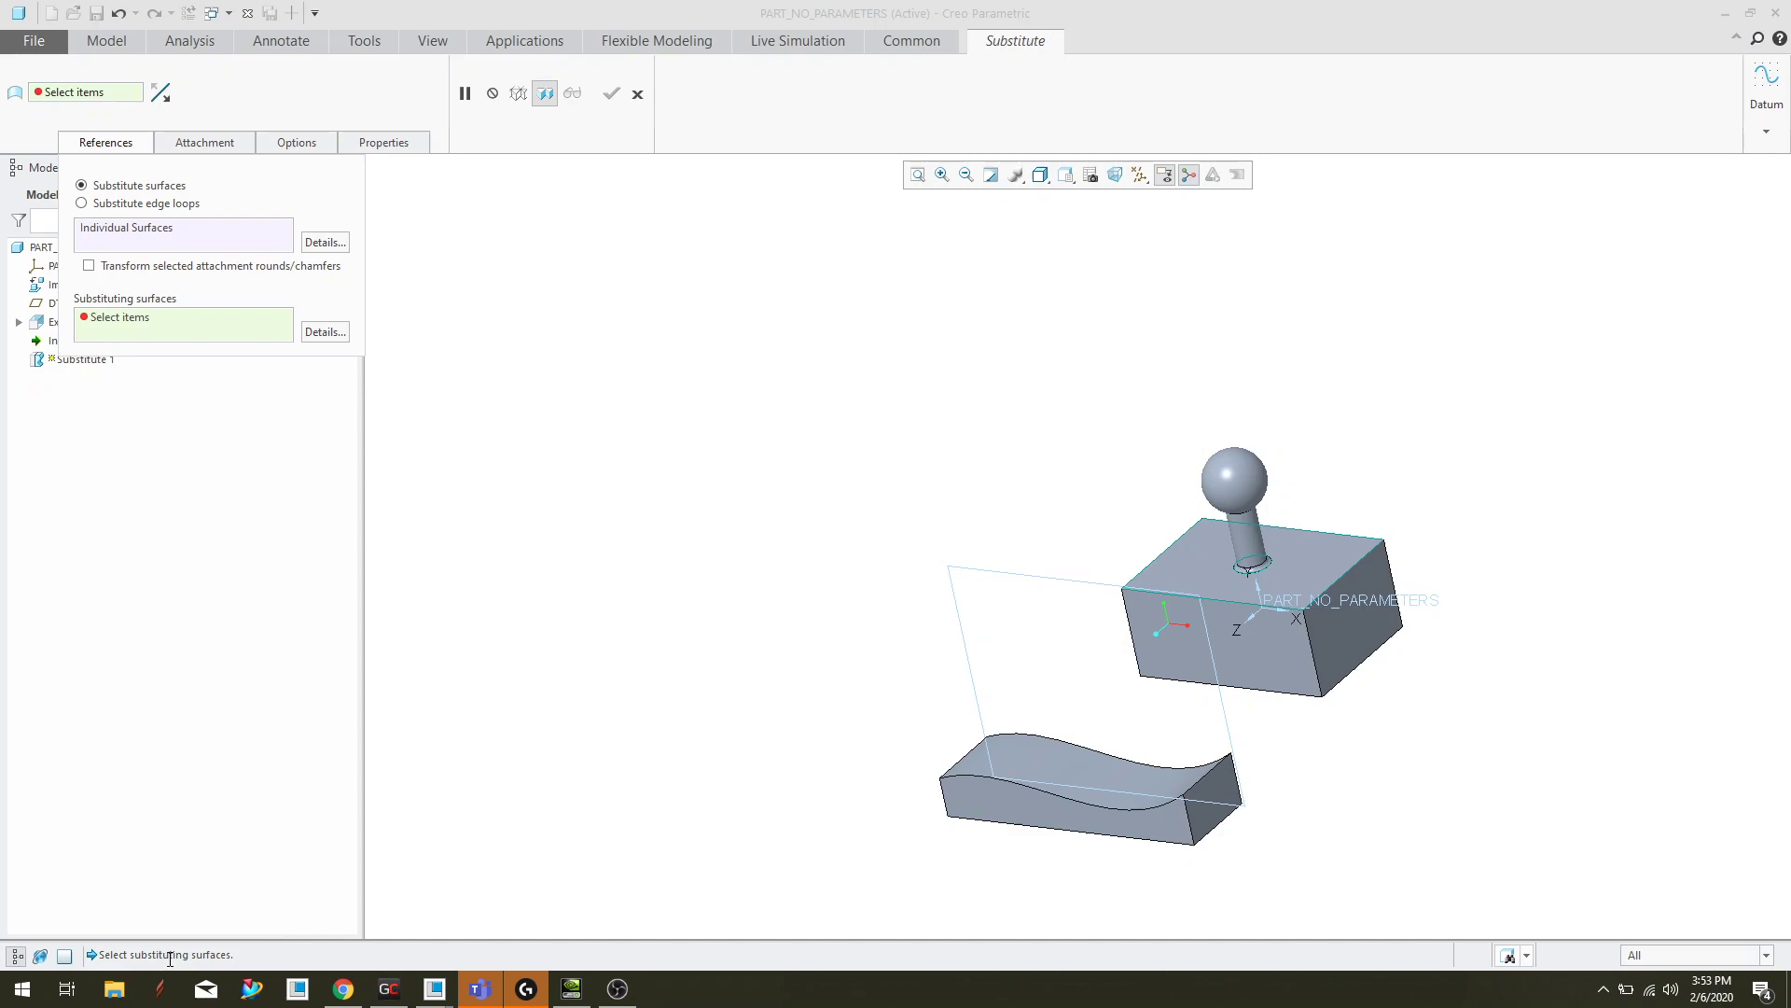
Step: Pick the extrusion's wavy top as the substituting surface and orbit around the preview
click(1054, 756)
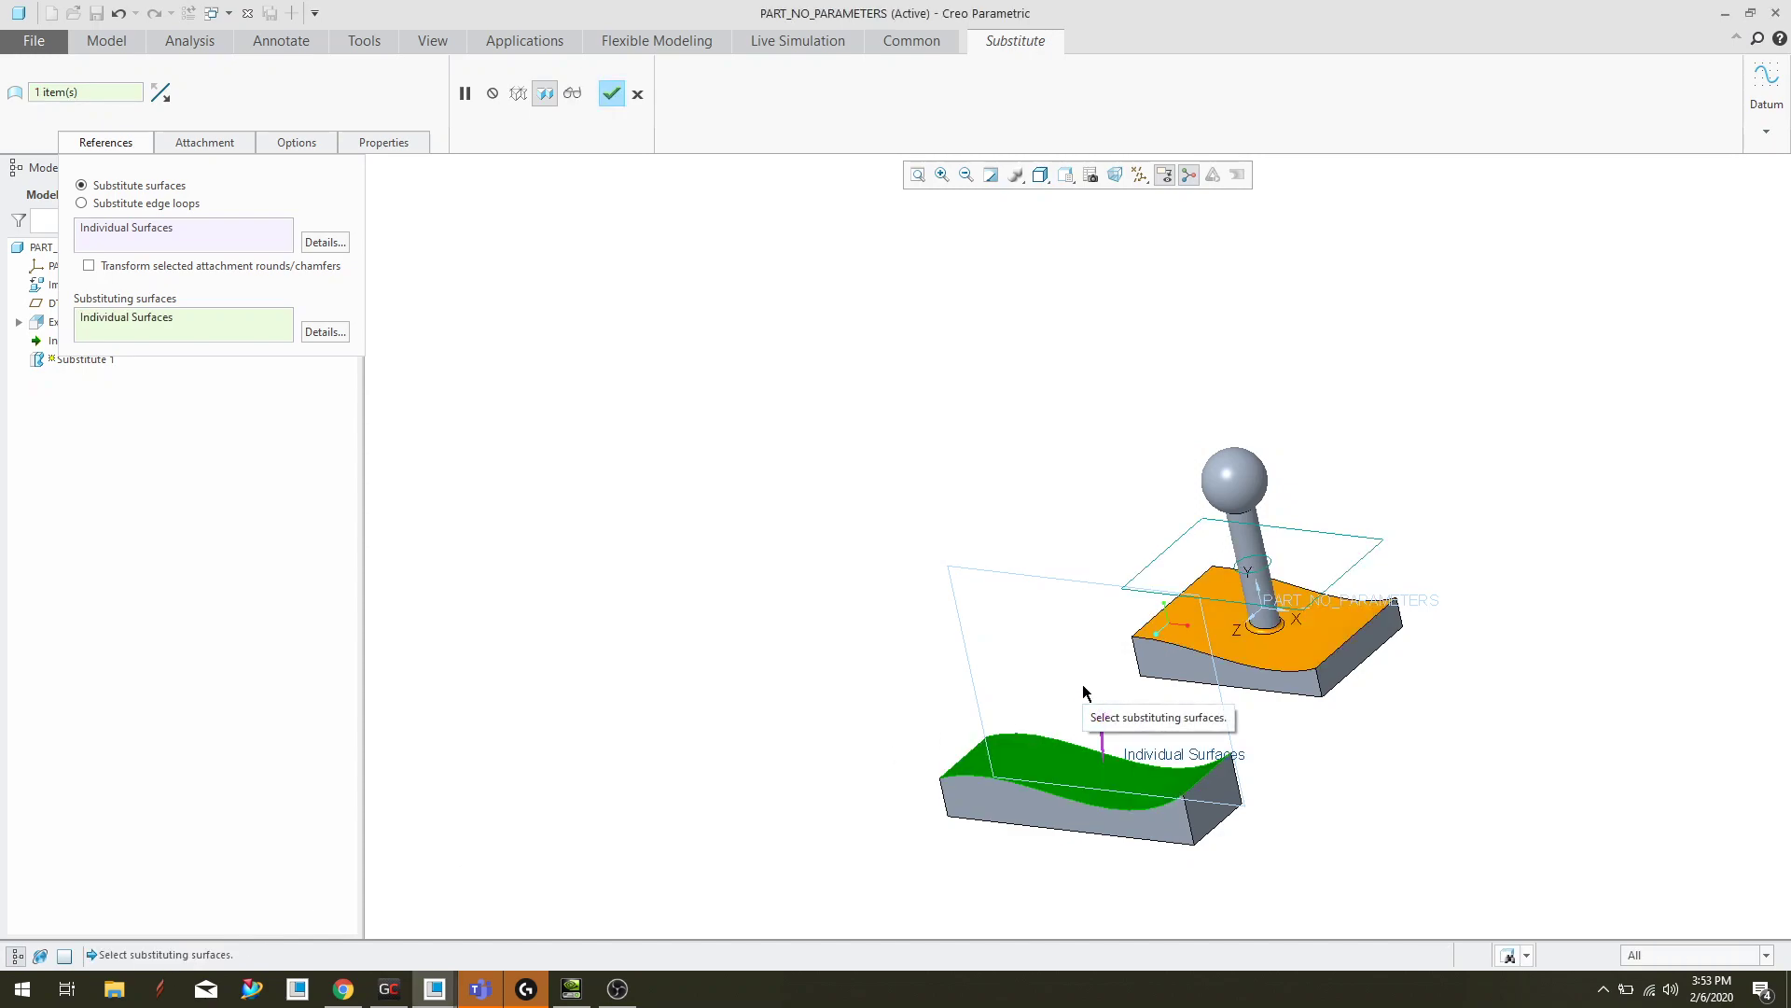
mouse_move(1338, 787)
middle_down()
mouse_move(1319, 819)
mouse_move(1322, 787)
middle_up()
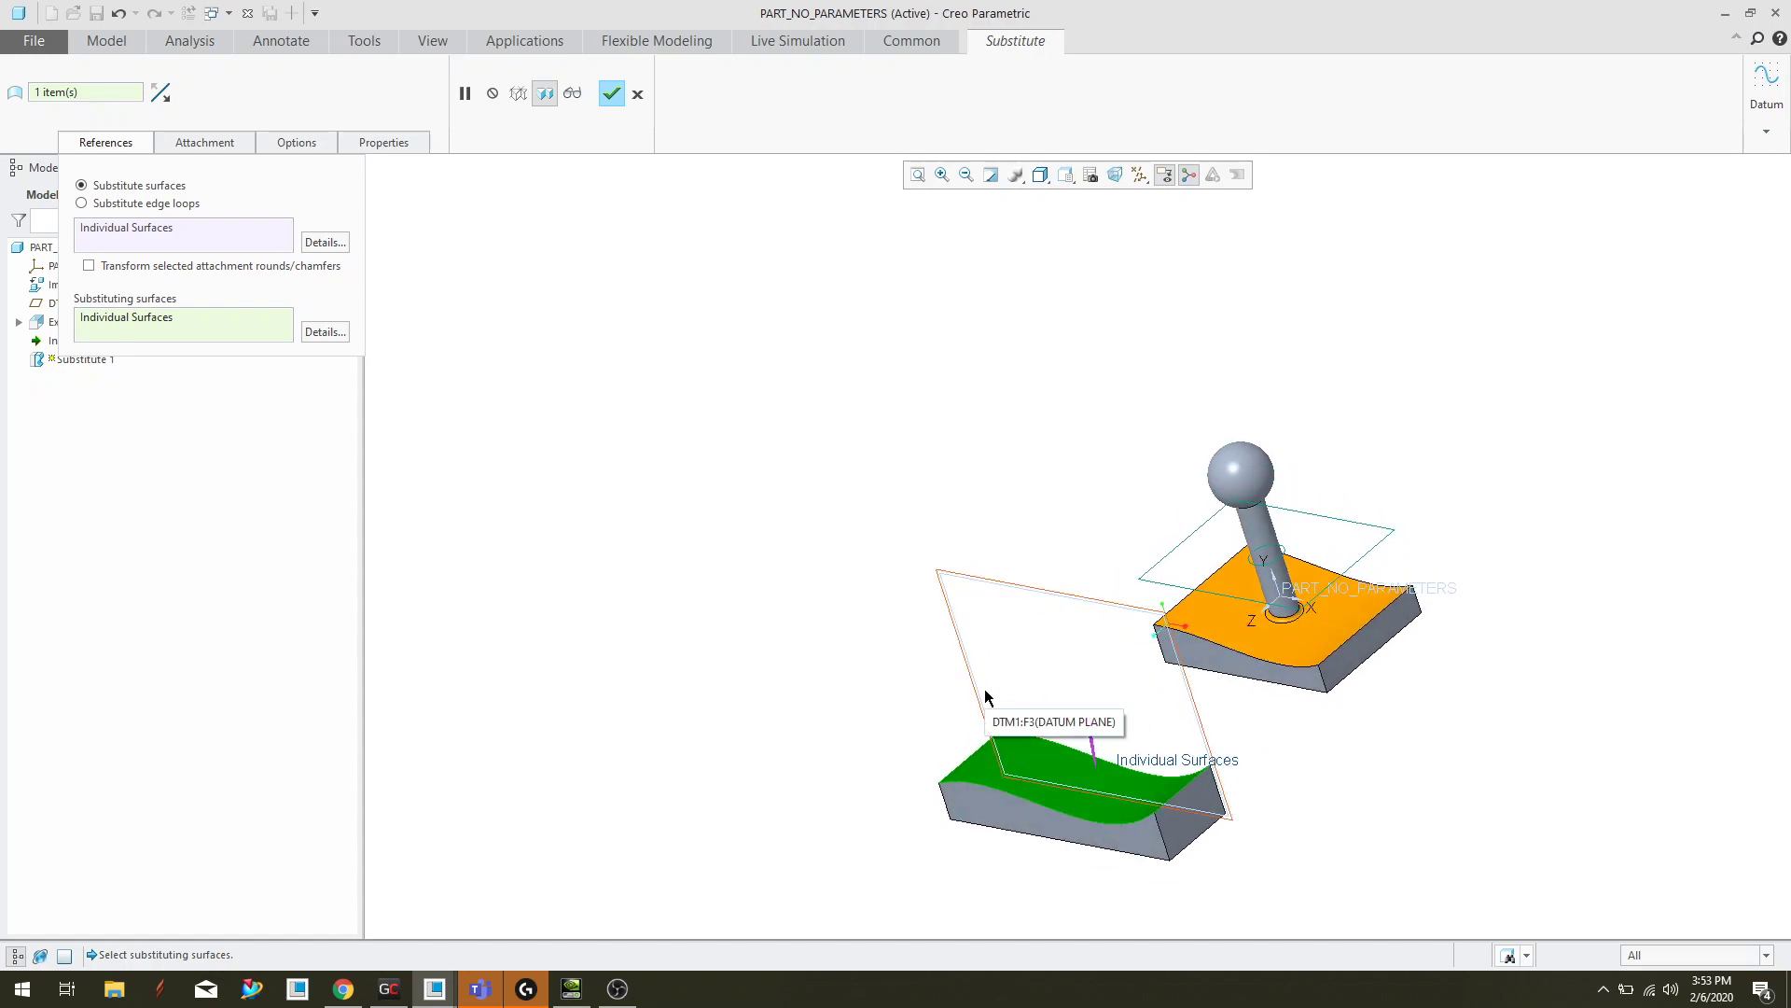
scroll(1213, 597, down, 1)
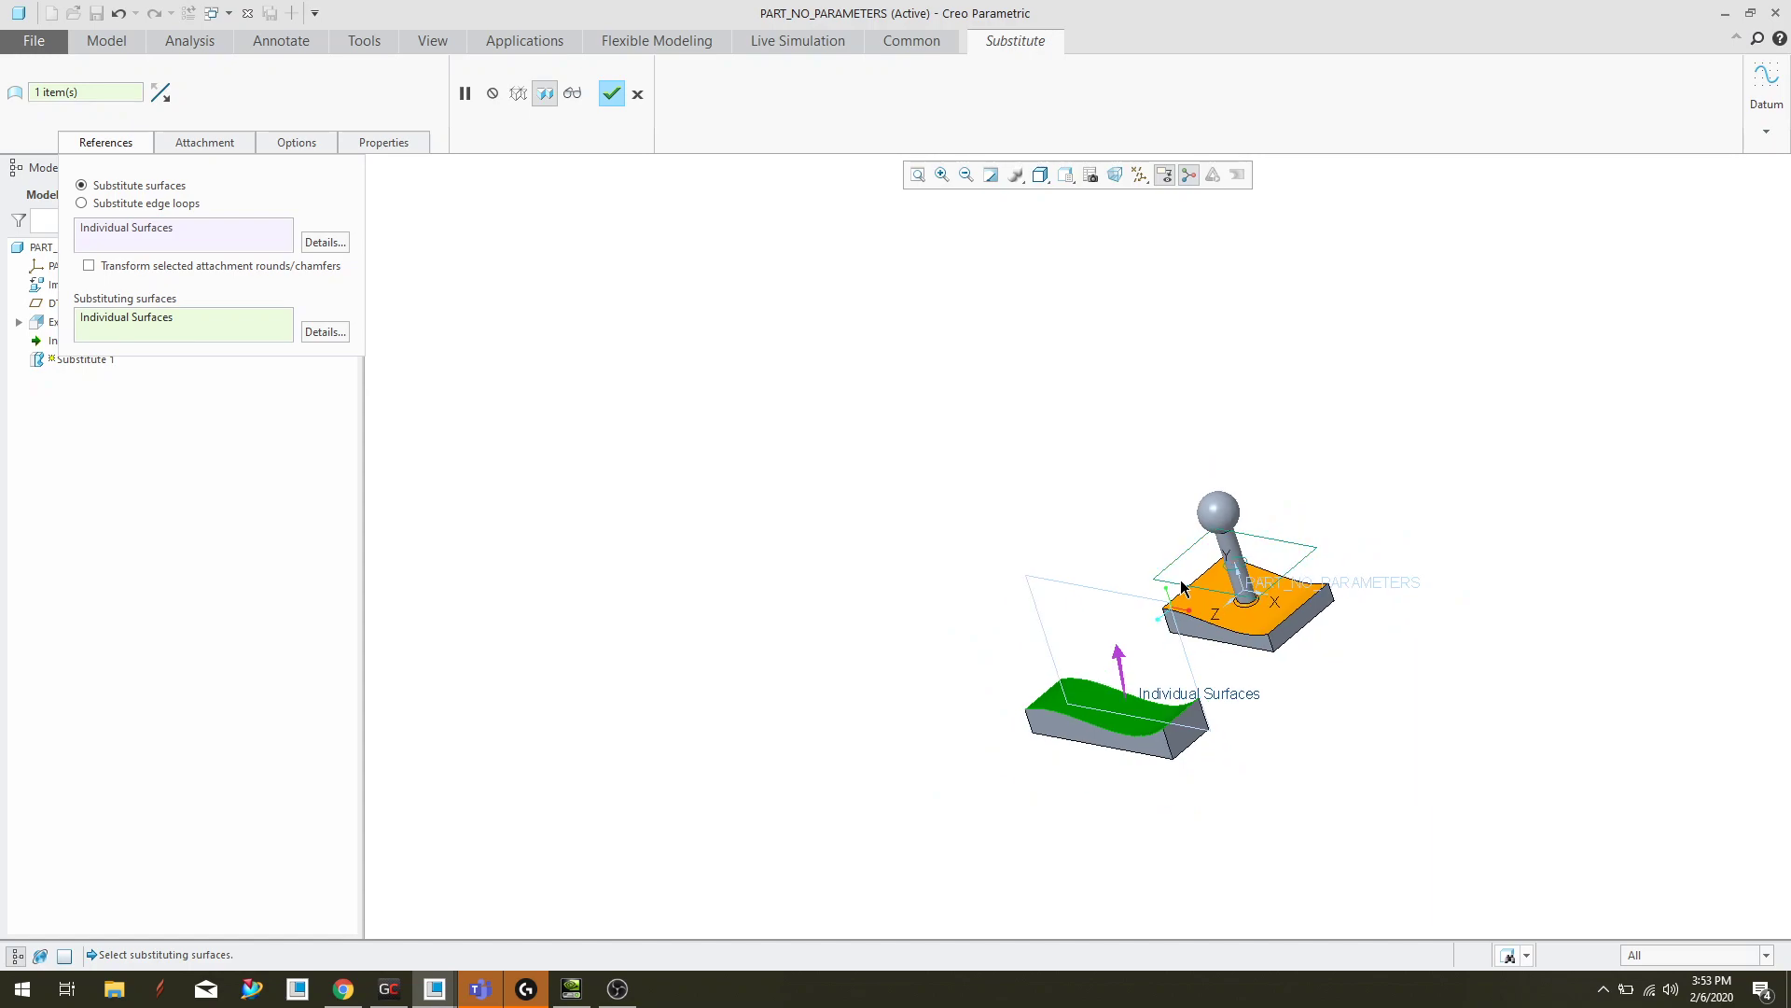
scroll(1304, 588, up, 3)
middle_drag(1425, 532, 1449, 539)
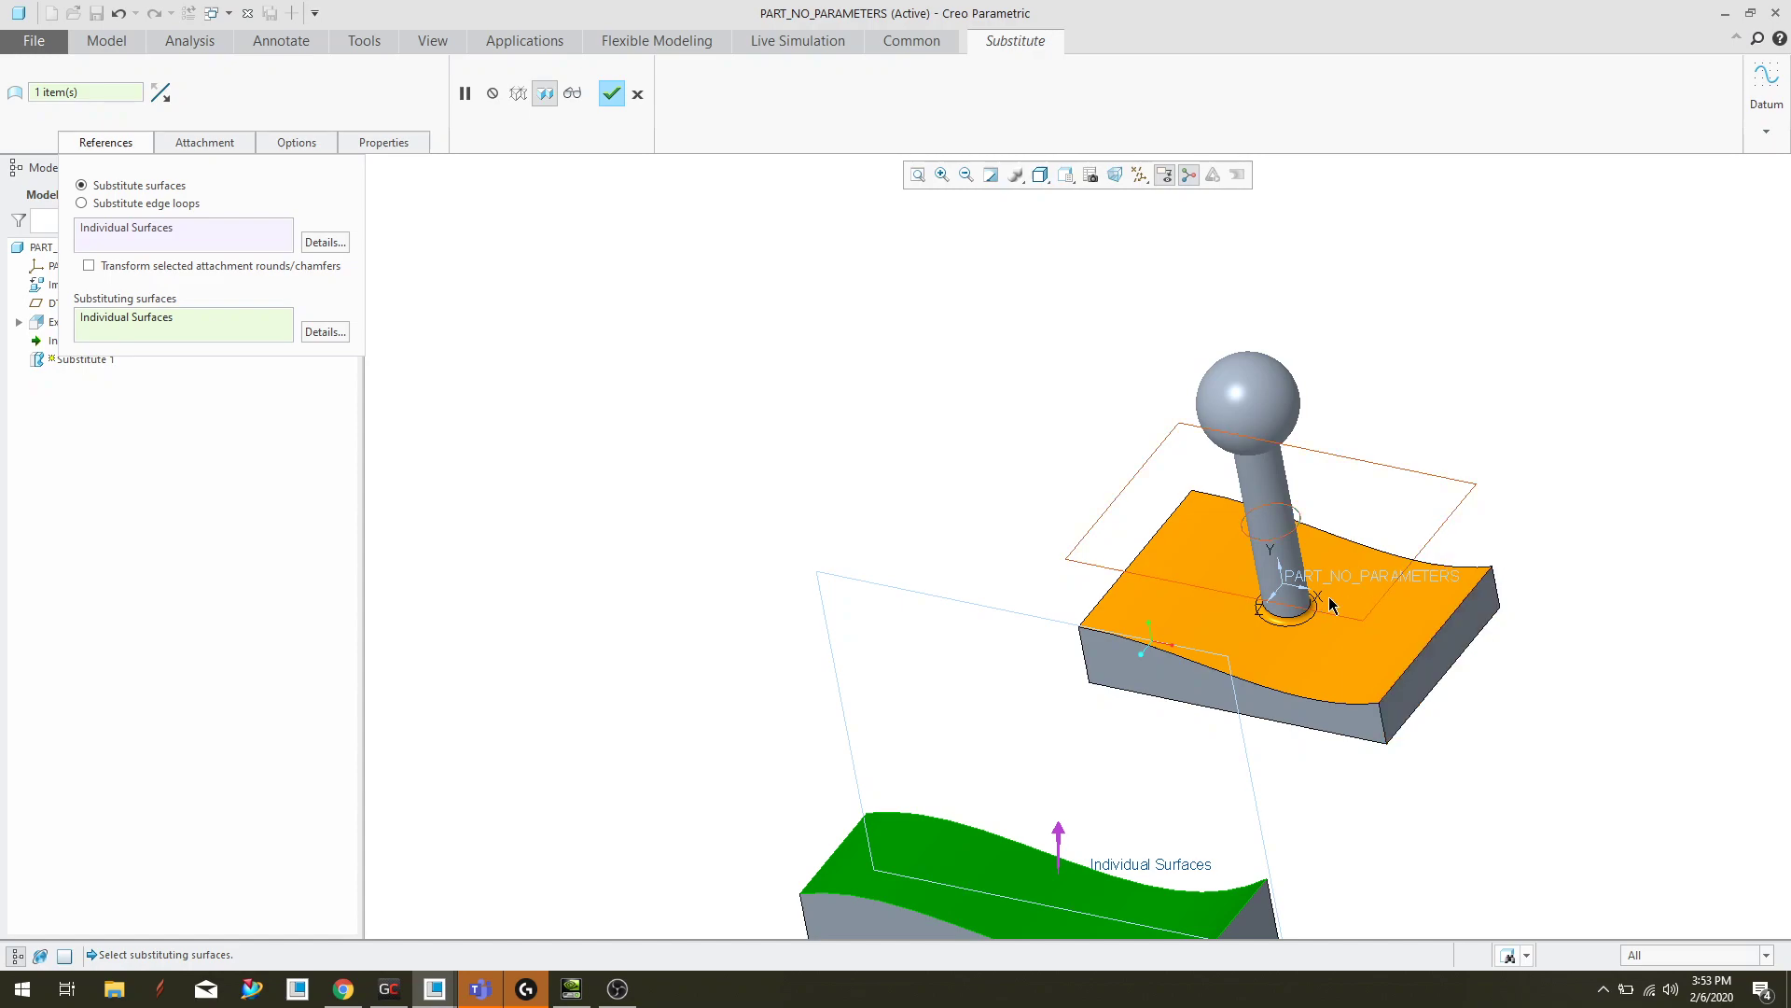
scroll(1292, 616, up, 4)
mouse_move(1293, 645)
middle_down()
mouse_move(1256, 668)
mouse_move(1291, 640)
mouse_move(1355, 640)
mouse_move(1387, 728)
mouse_move(1317, 621)
middle_up()
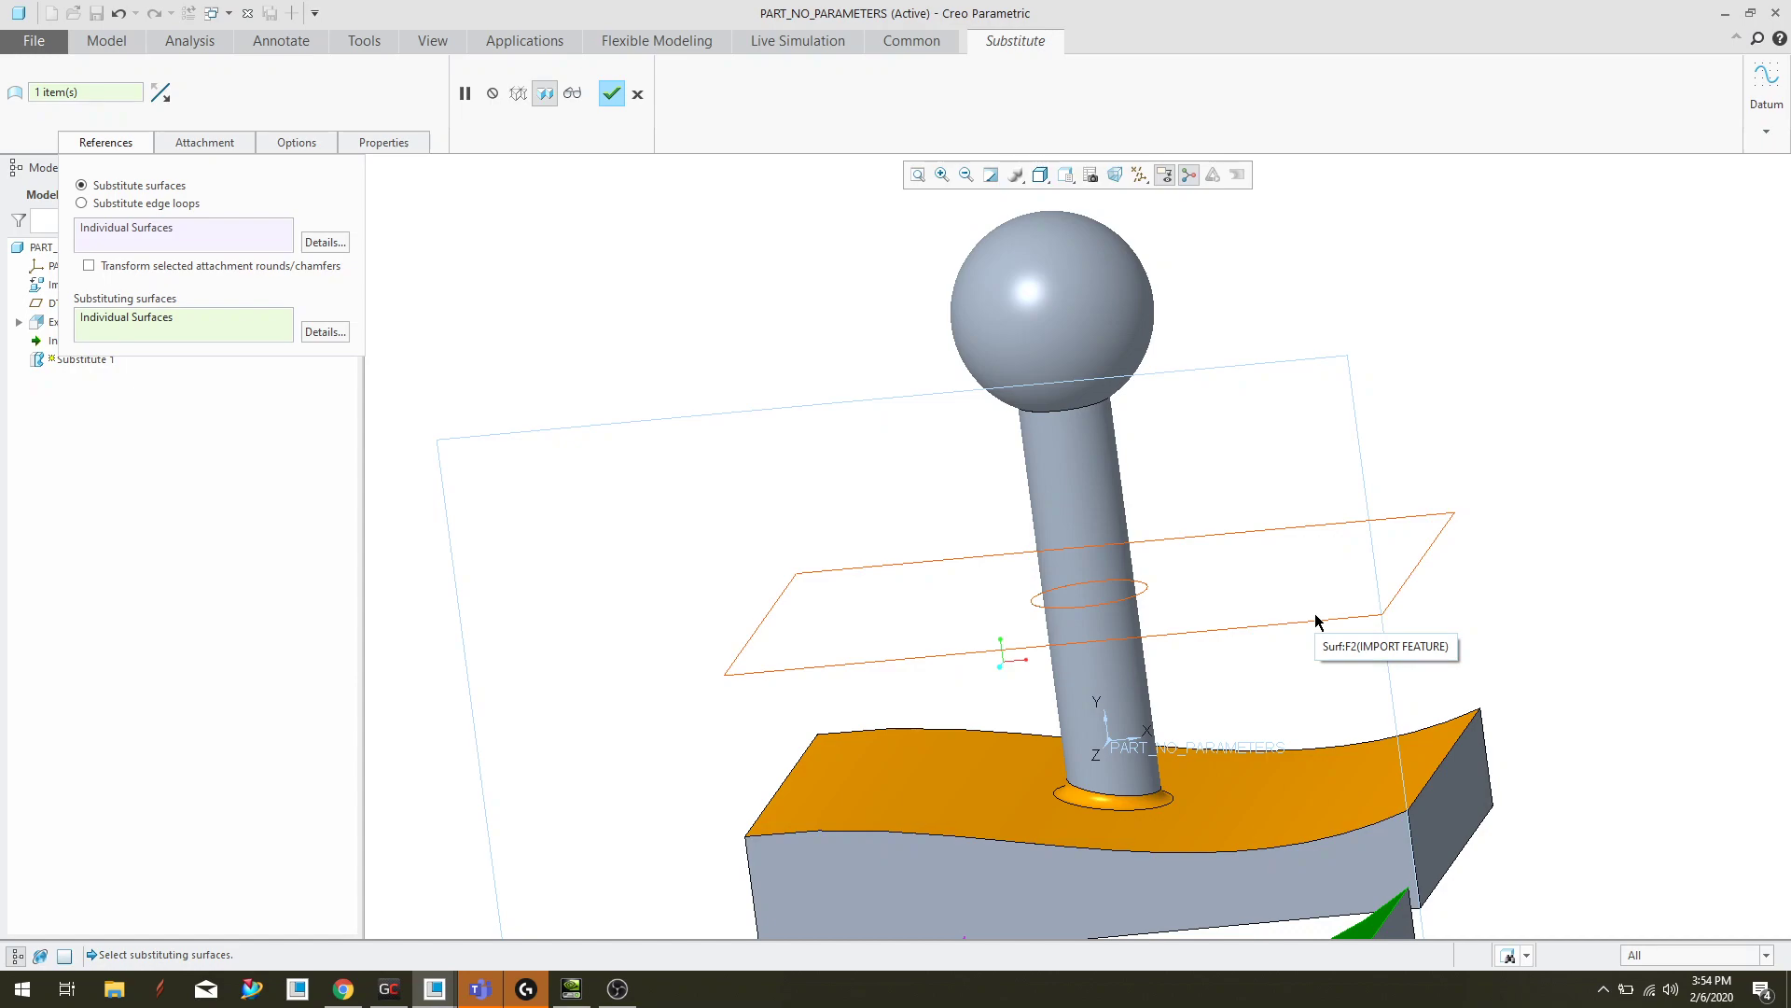
scroll(1127, 552, down, 3)
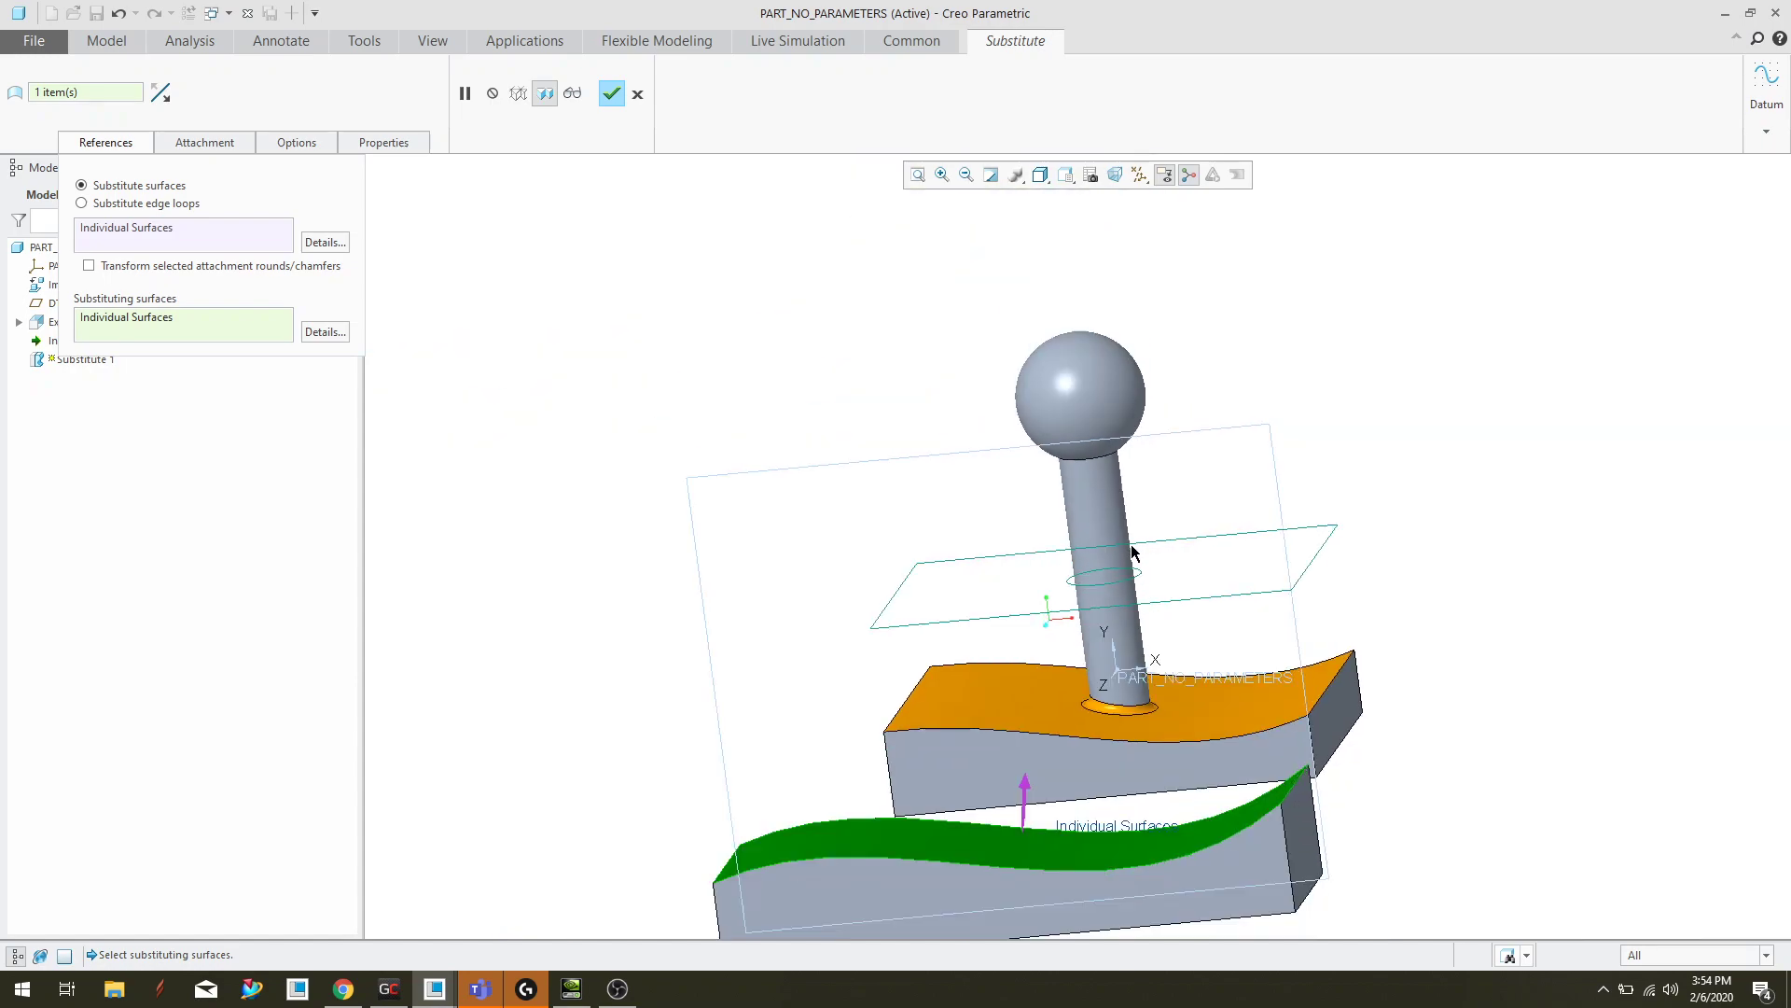
middle_drag(1331, 507, 1292, 534)
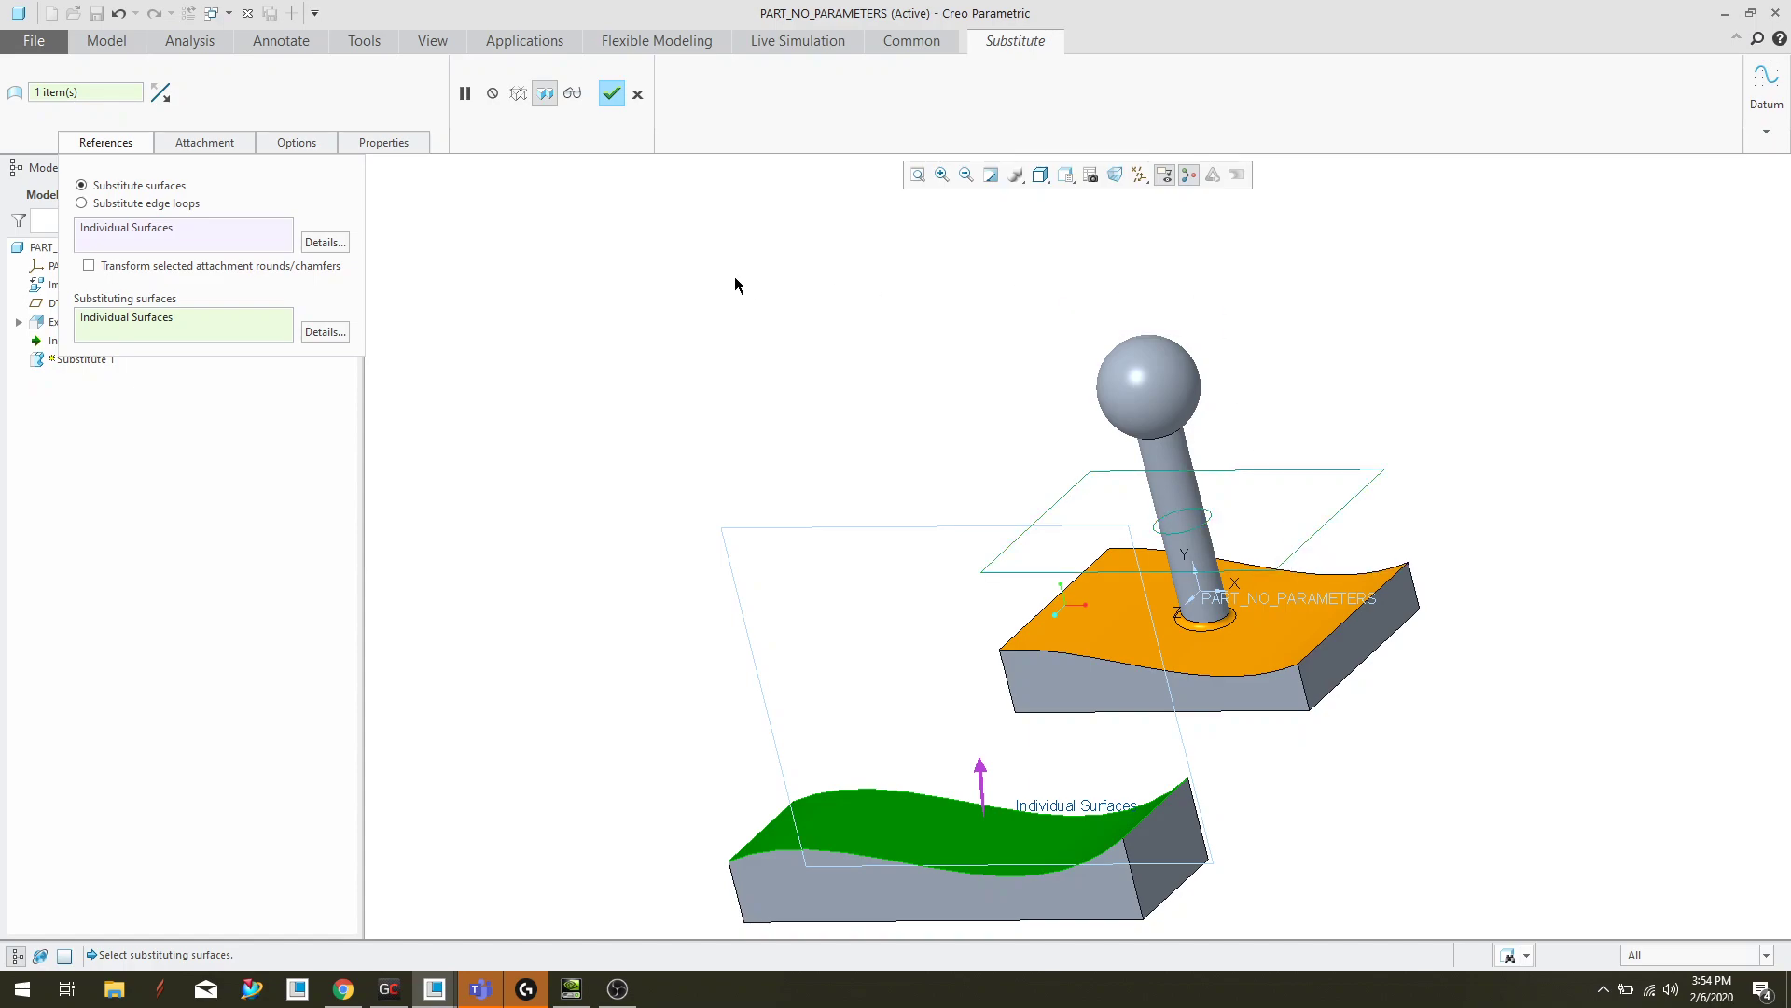
Step: Confirm Substitute 1 and deselect it to view the wavy-topped block
click(611, 93)
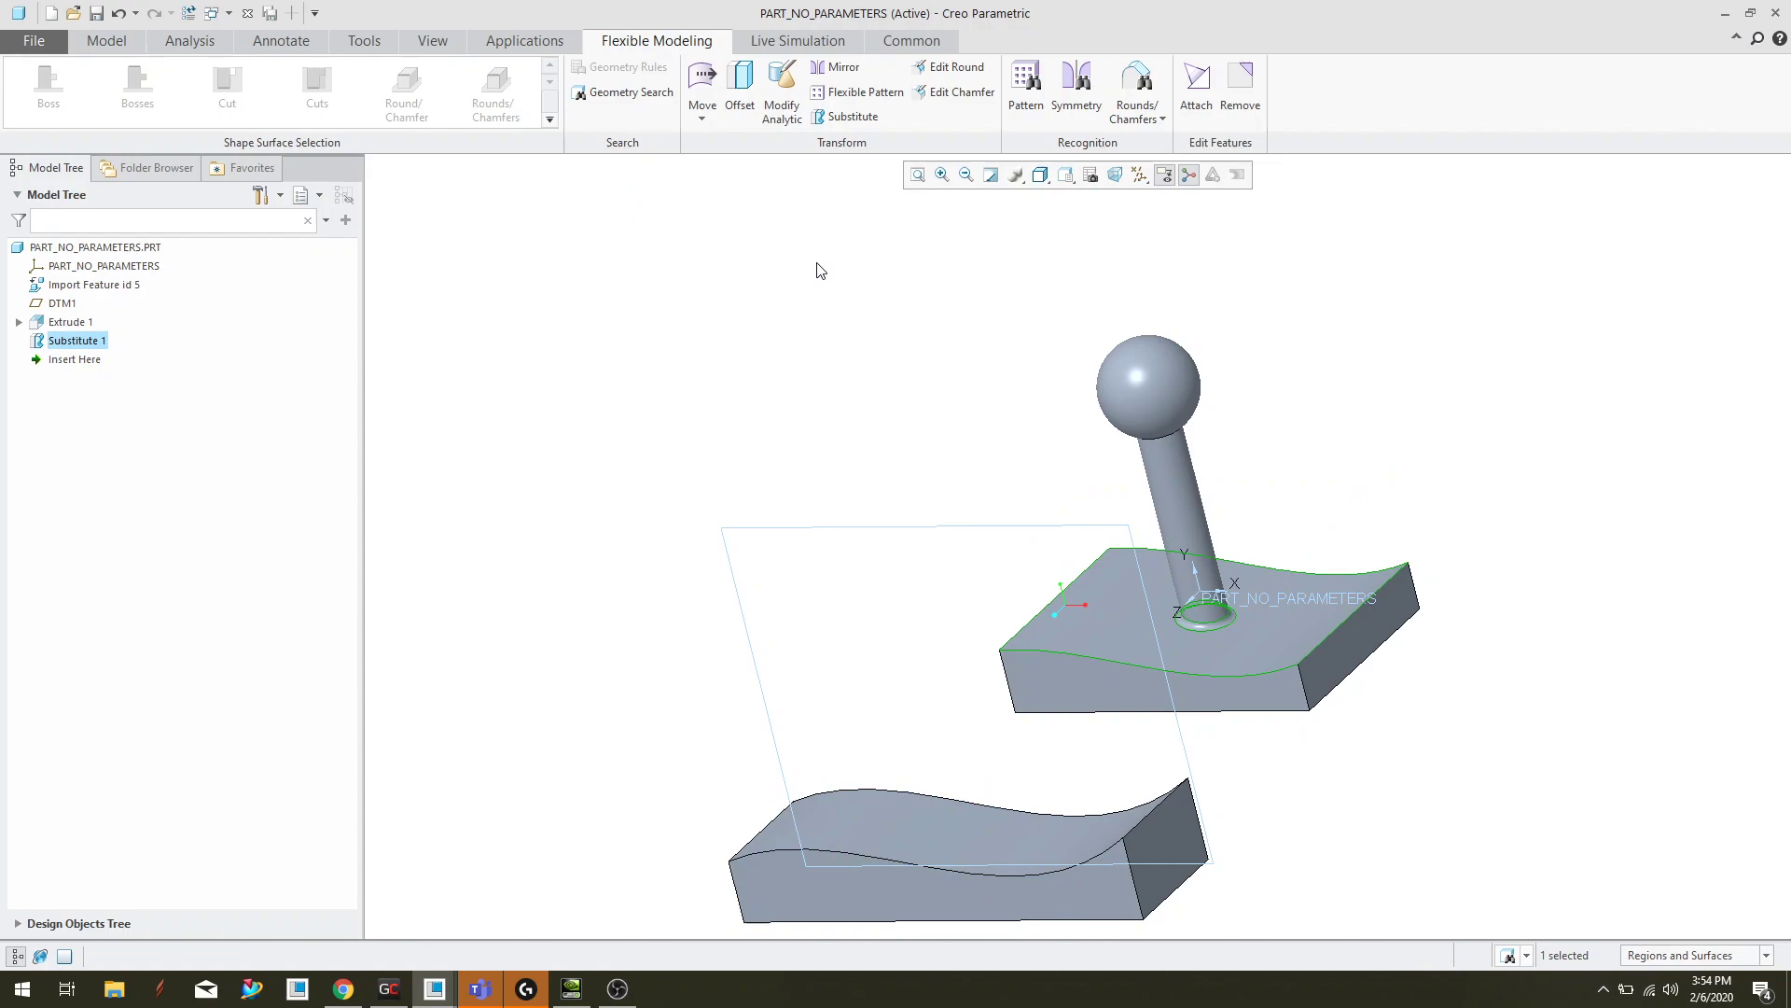
middle_drag(829, 368, 840, 369)
click(844, 379)
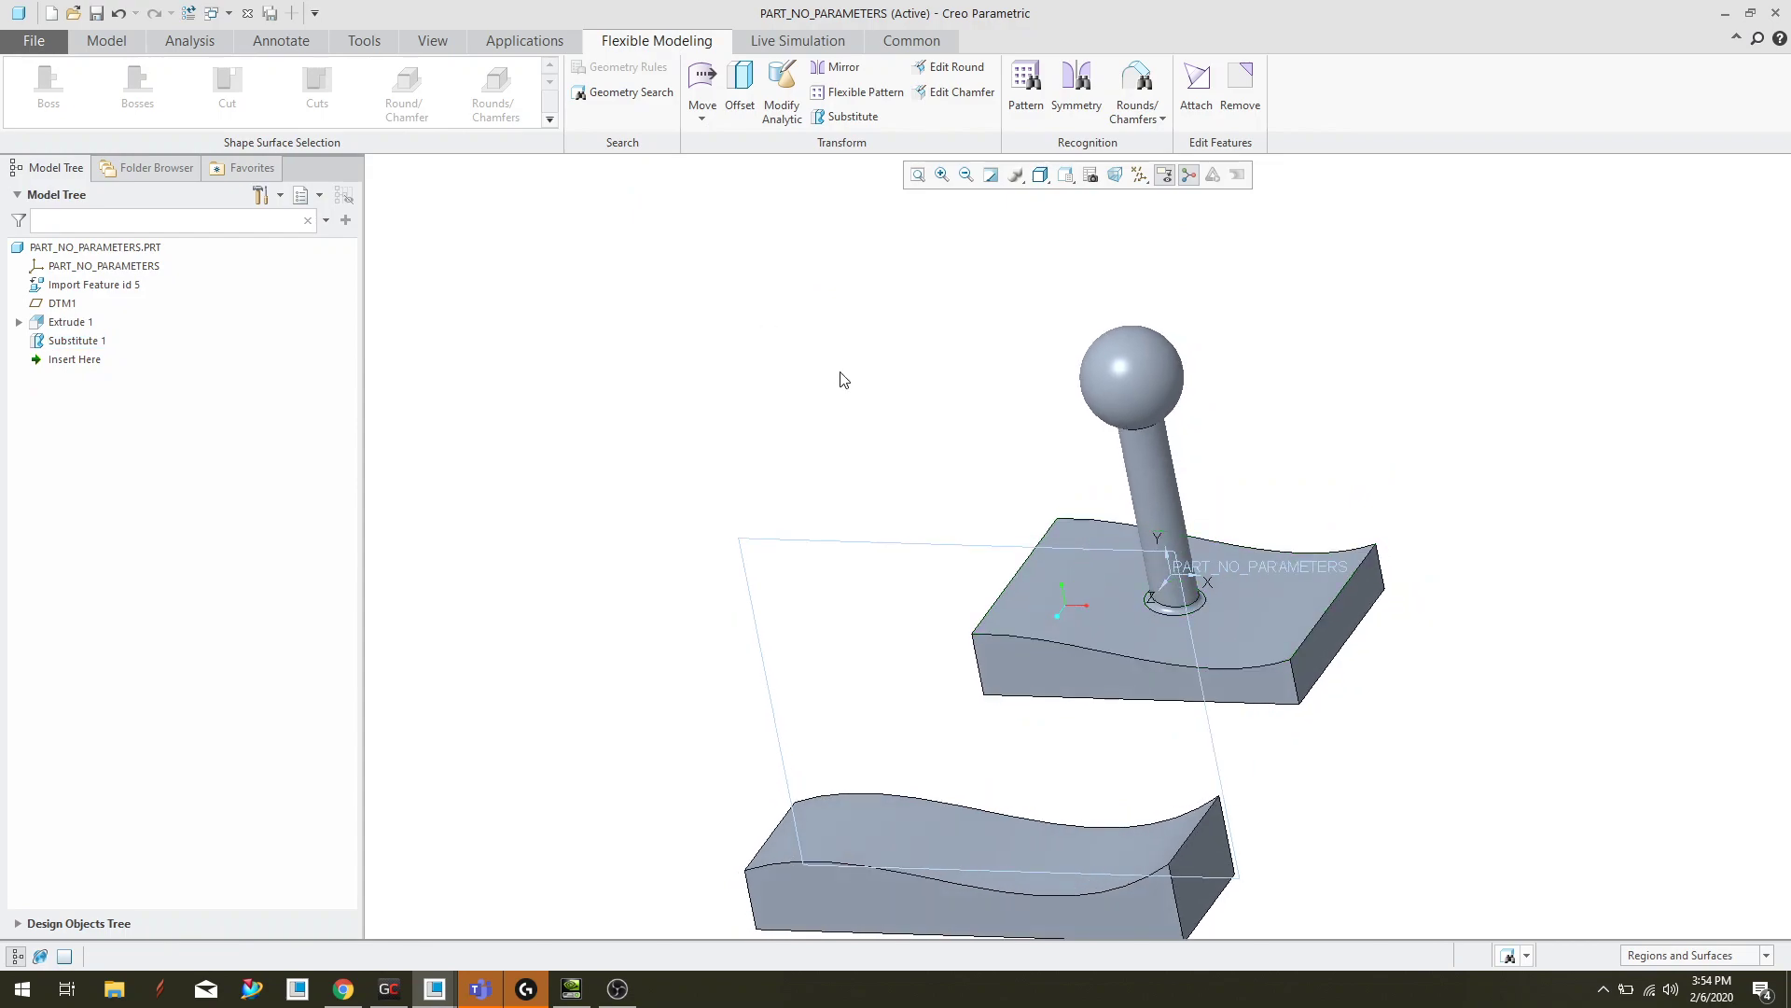